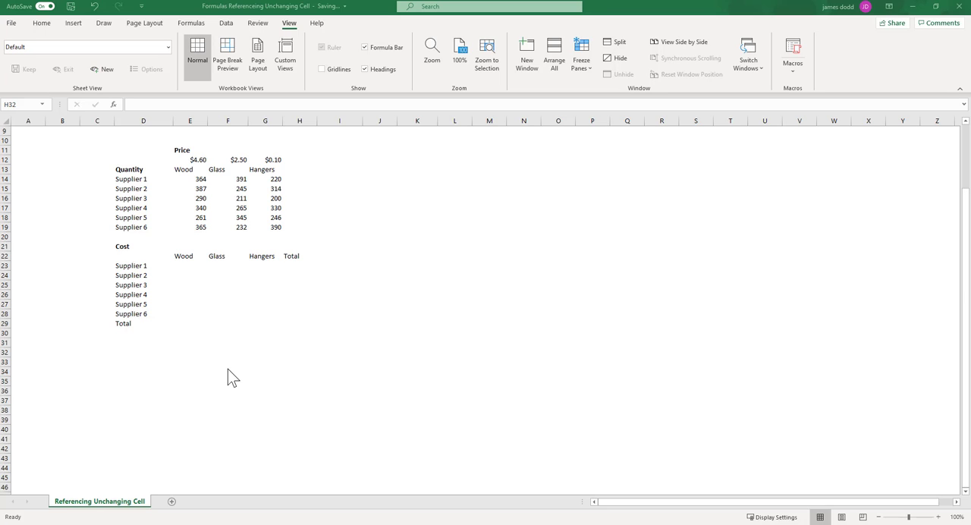
Step: Enter the absolute reference formula =$J$15 in cell J18 and fill it down to J25
left_click(395, 235)
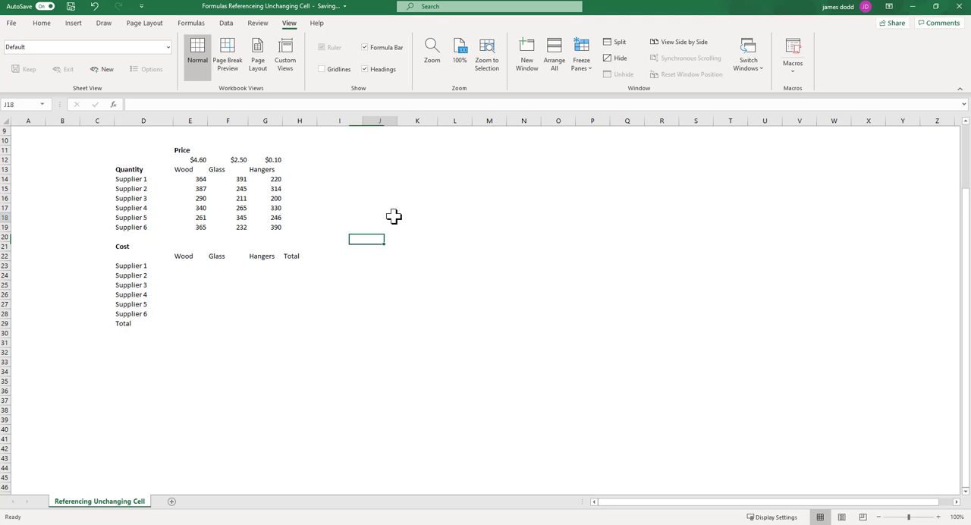
left_click(393, 217)
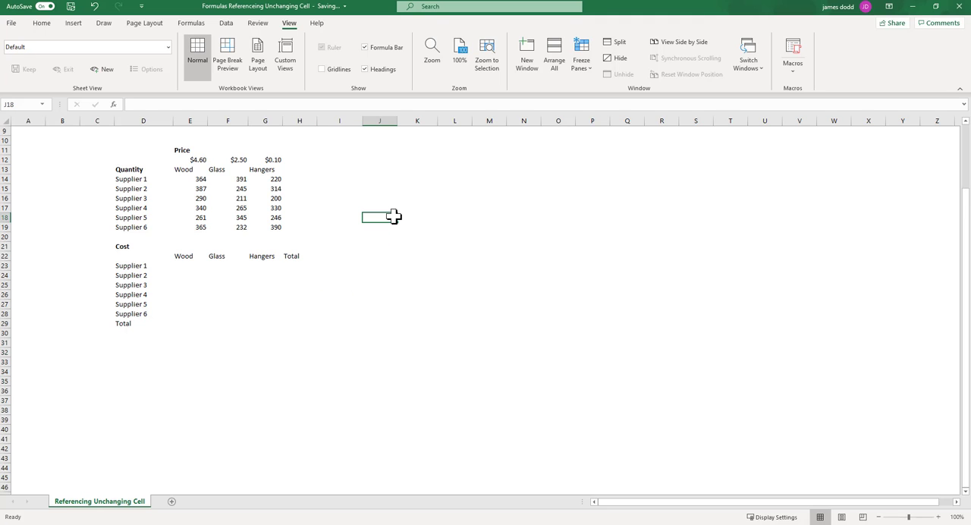
type("=")
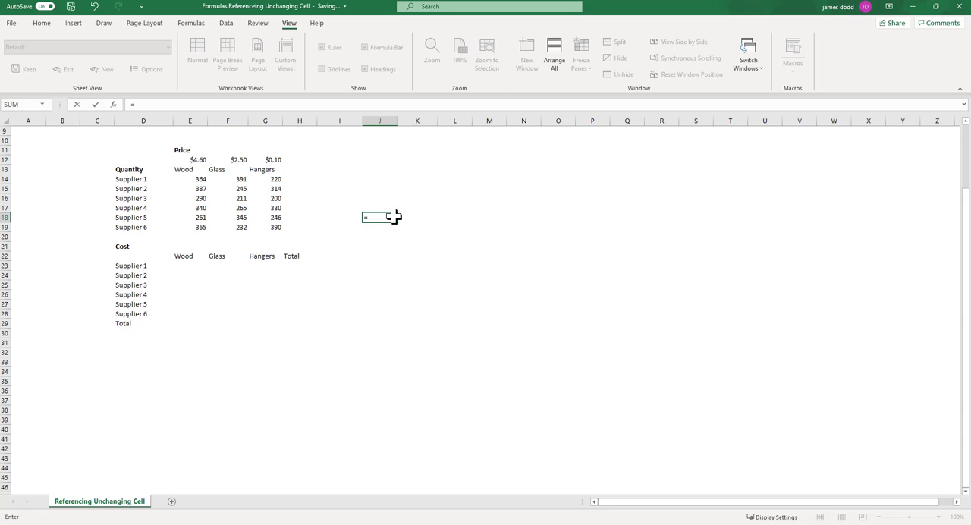
left_click(372, 189)
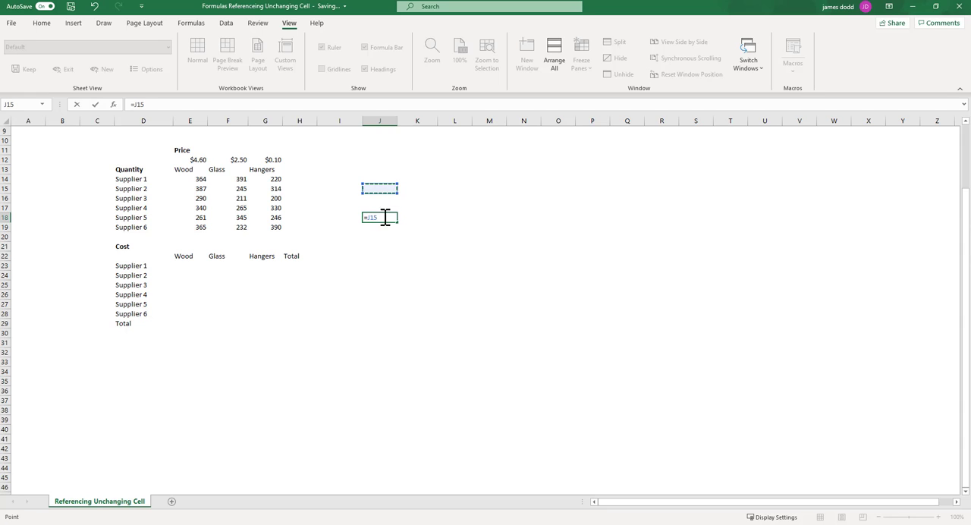
left_click(368, 217)
key("Return")
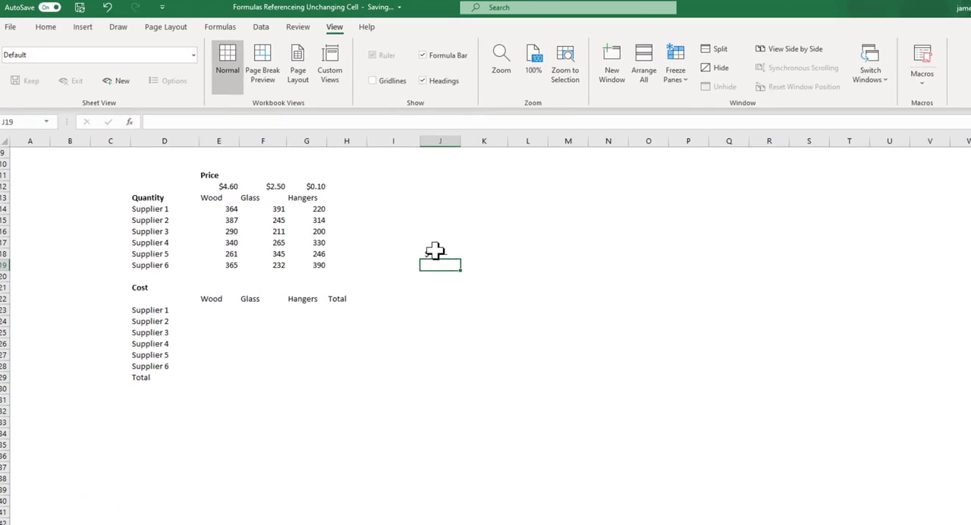
left_click(376, 218)
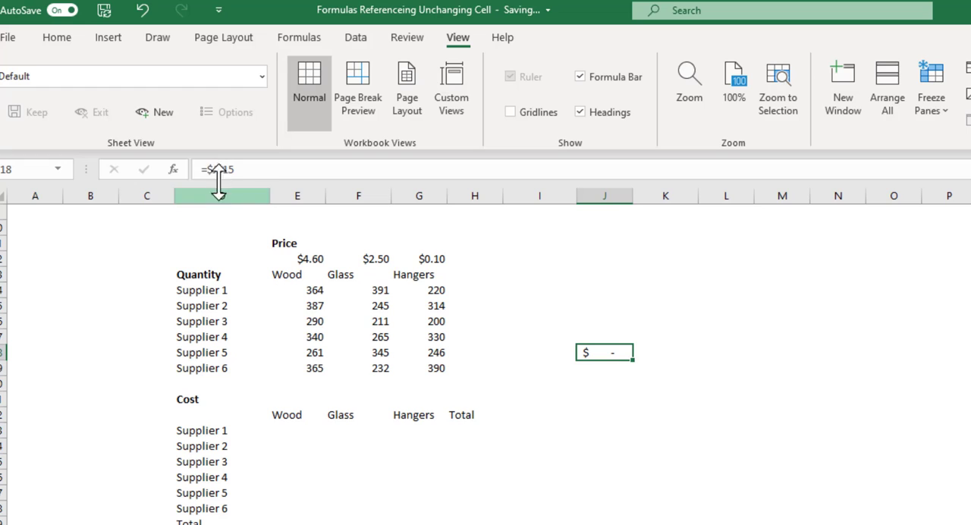
left_click_drag(633, 359, 644, 470)
Step: Change the formula in J19 to =$J15, without the row anchor, and fill it down to J24
left_click(617, 369)
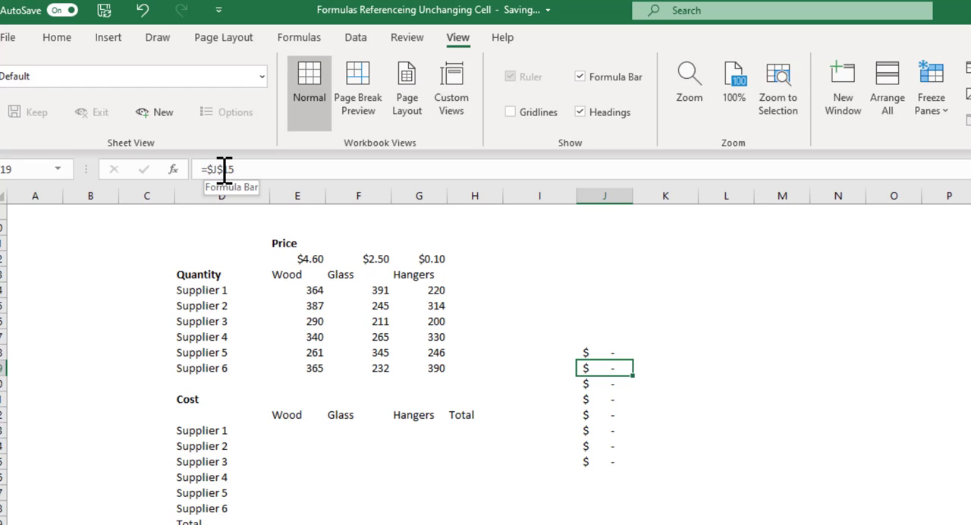
left_click(225, 169)
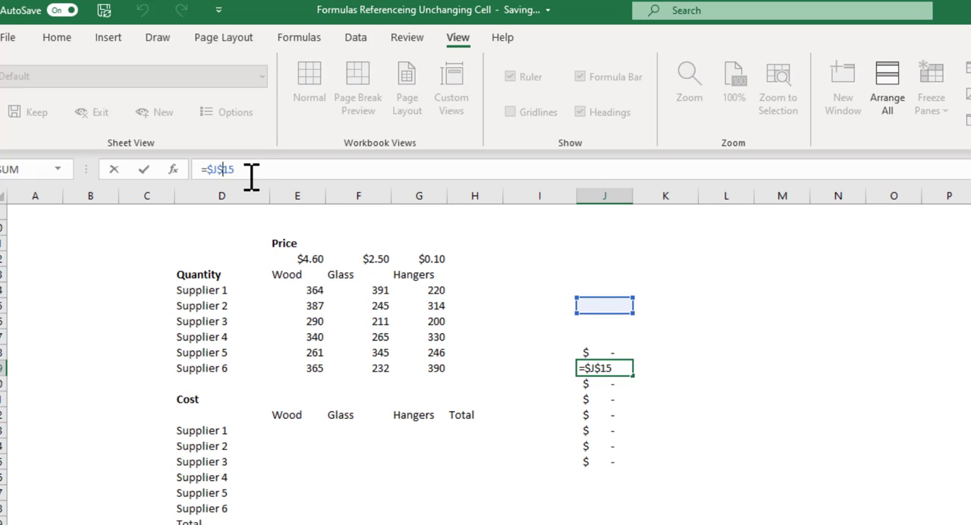
key("ctrl+Return")
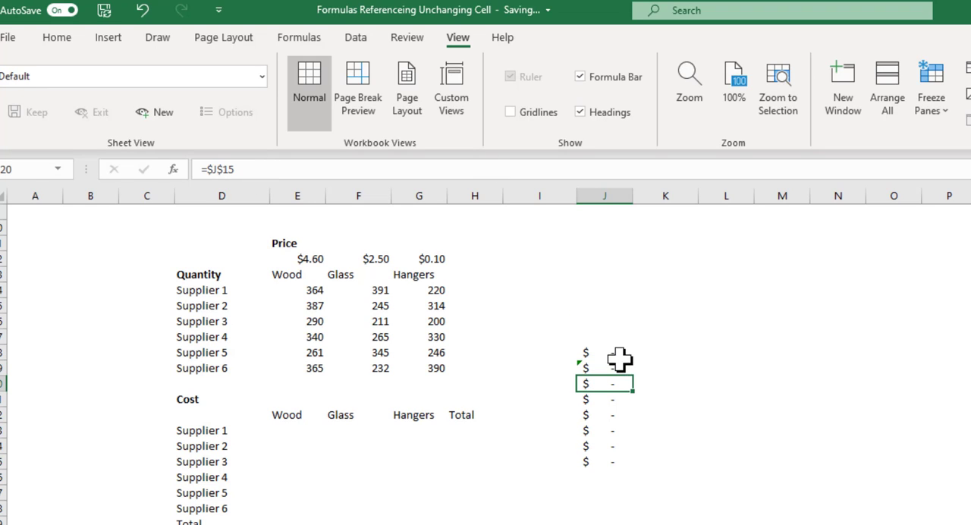
left_click_drag(633, 375, 635, 457)
Step: Examine the formulas in J18 to J25 to compare how anchored and unanchored row references fill down
left_click(604, 397)
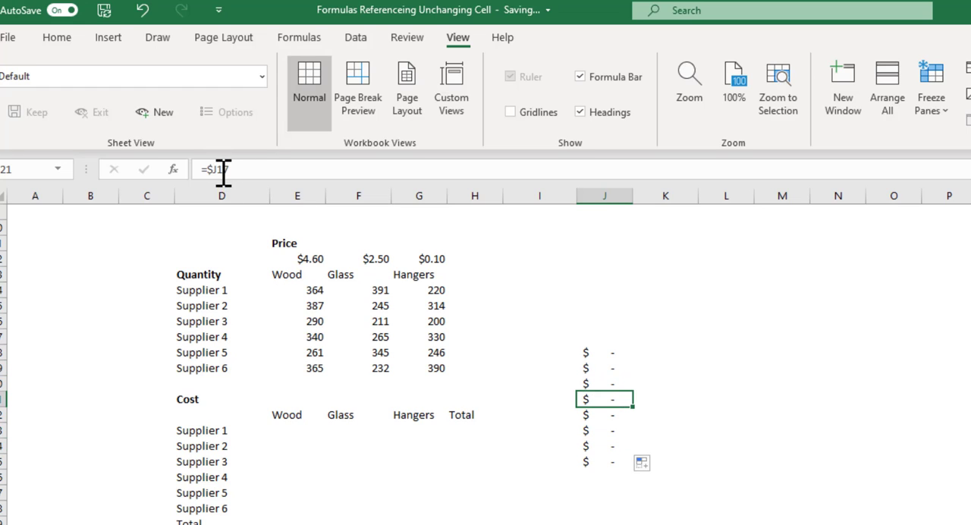
left_click(612, 414)
left_click(614, 430)
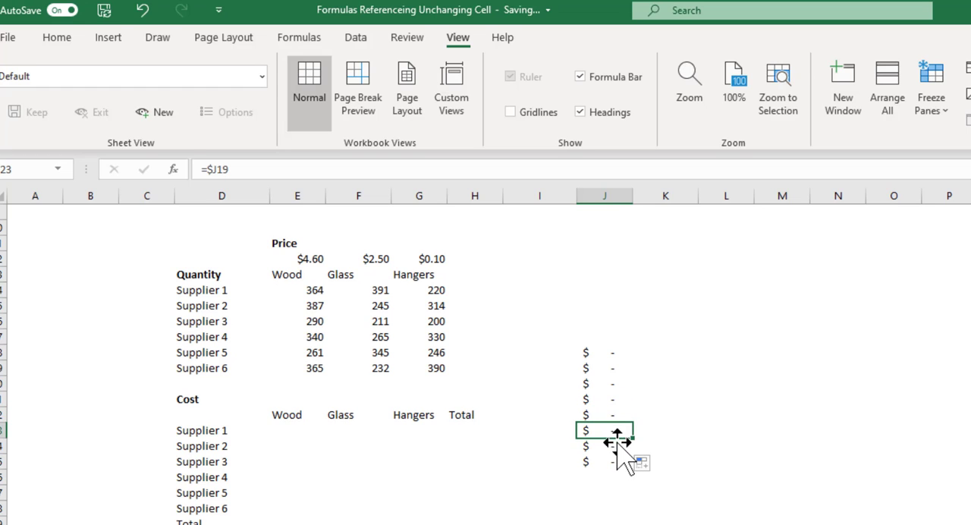
left_click(618, 444)
left_click(618, 460)
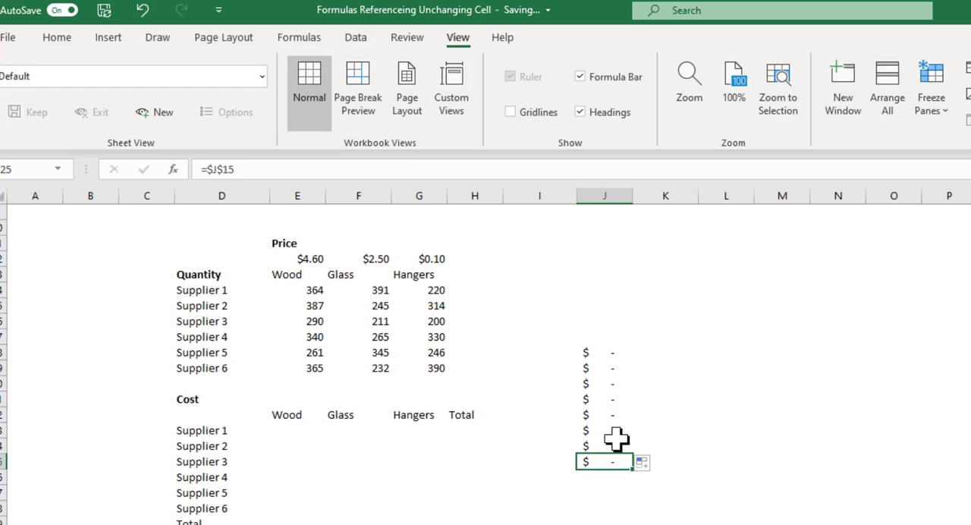
left_click(611, 353)
left_click(613, 368)
left_click(613, 383)
left_click(613, 398)
Step: Clear the contents of the practice range J17:J28
left_click_drag(607, 337, 612, 508)
right_click(612, 429)
left_click(667, 524)
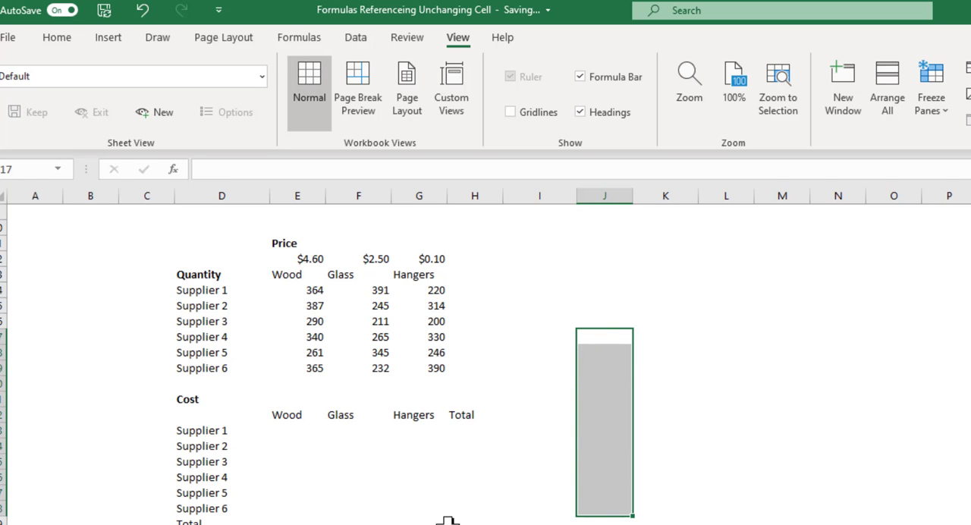
left_click(424, 503)
left_click(291, 430)
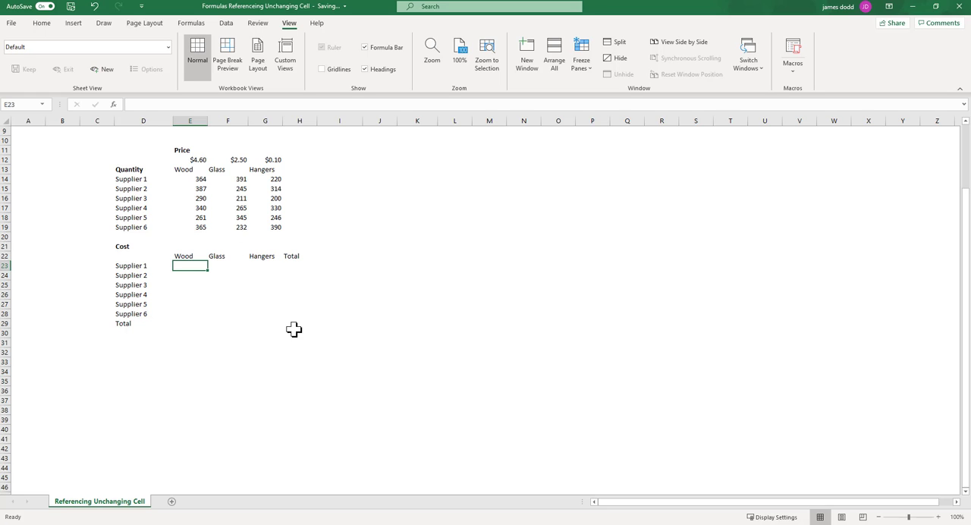
left_click(175, 323)
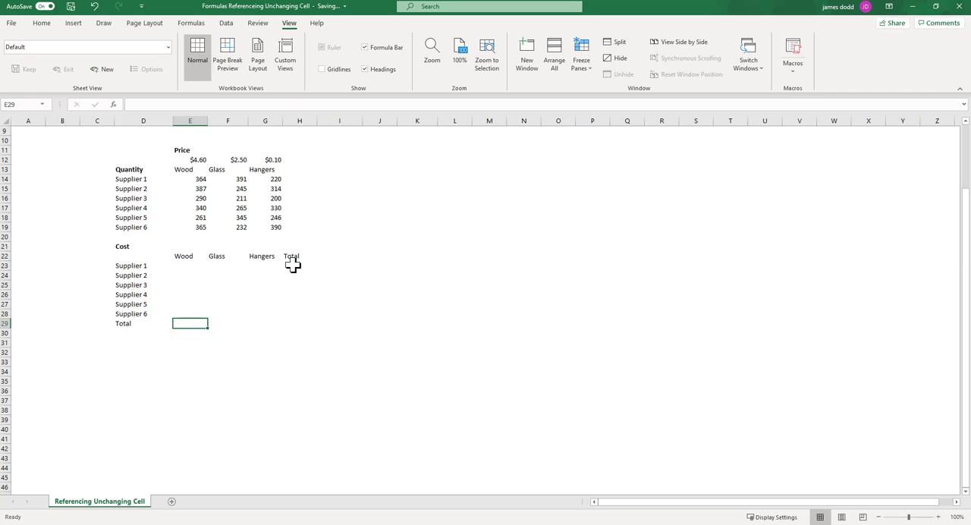
left_click(292, 265)
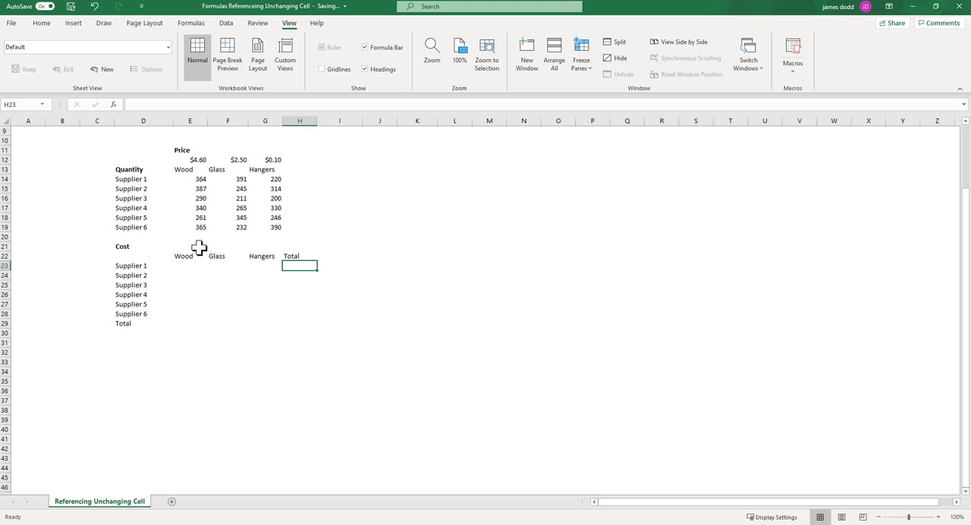
left_click(184, 266)
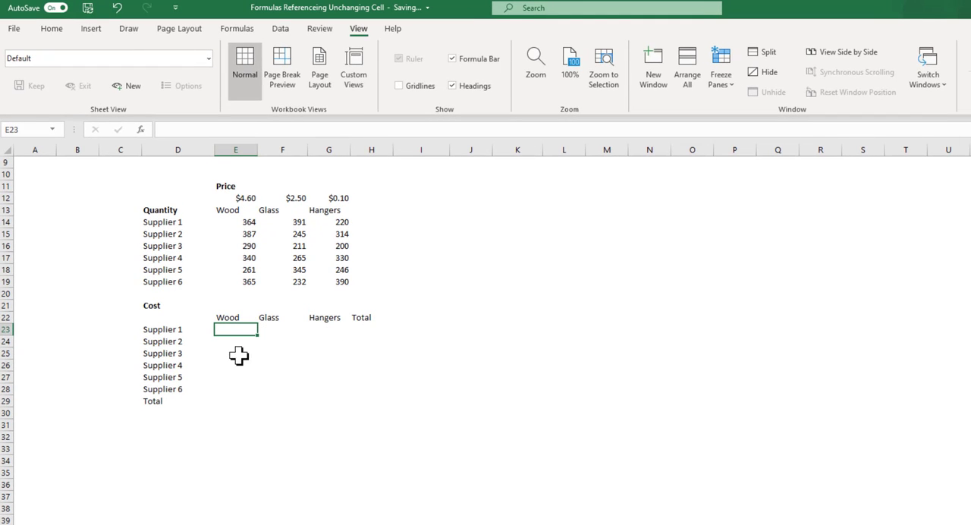
left_click_drag(244, 197, 338, 197)
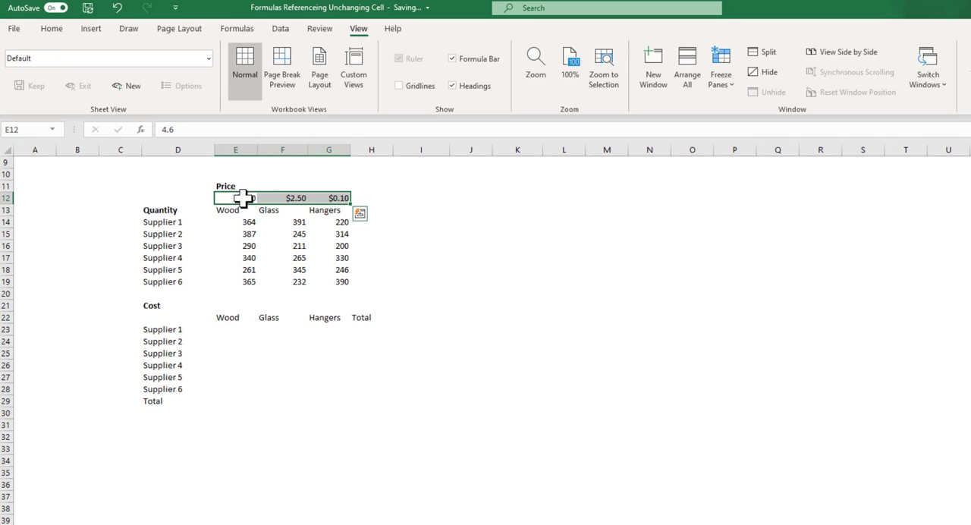
Step: Enter =$E$12 in cell E23 as an absolute reference to the wood price
left_click(232, 330)
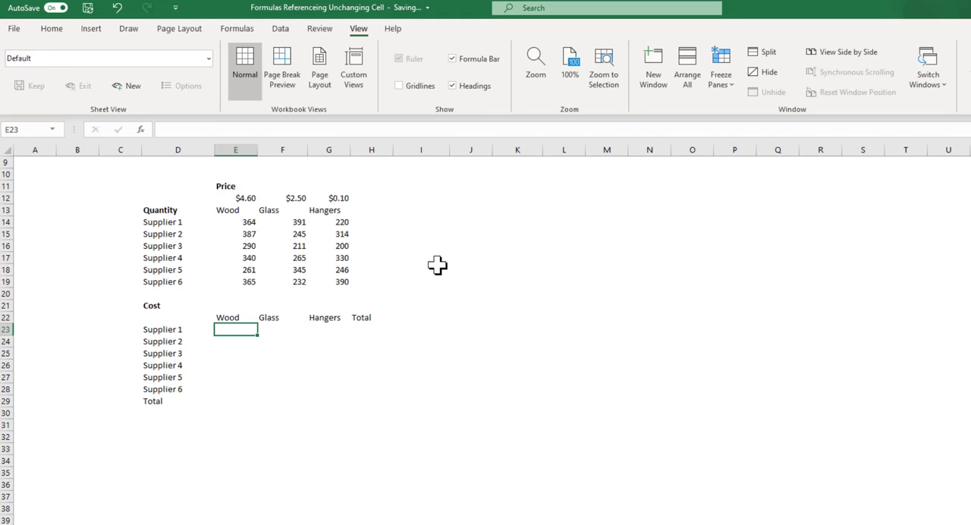
type("=")
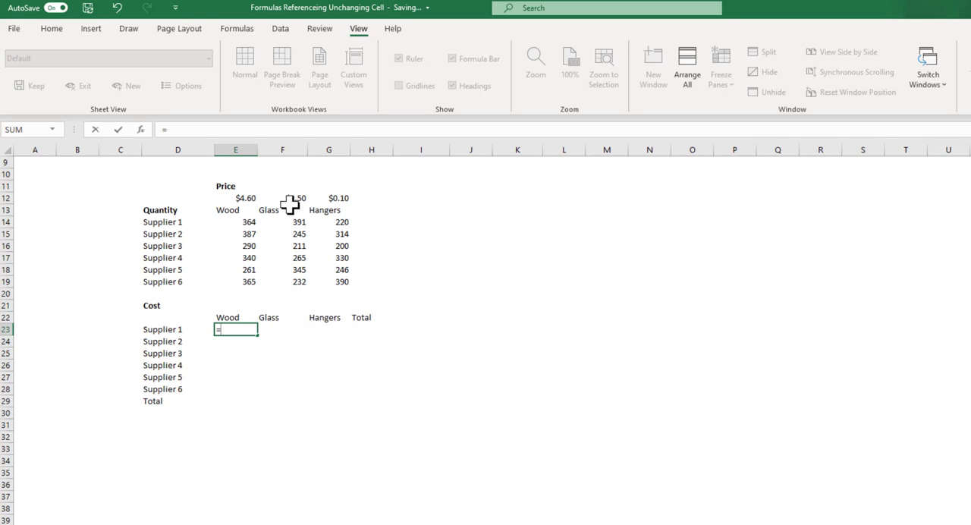
left_click(241, 199)
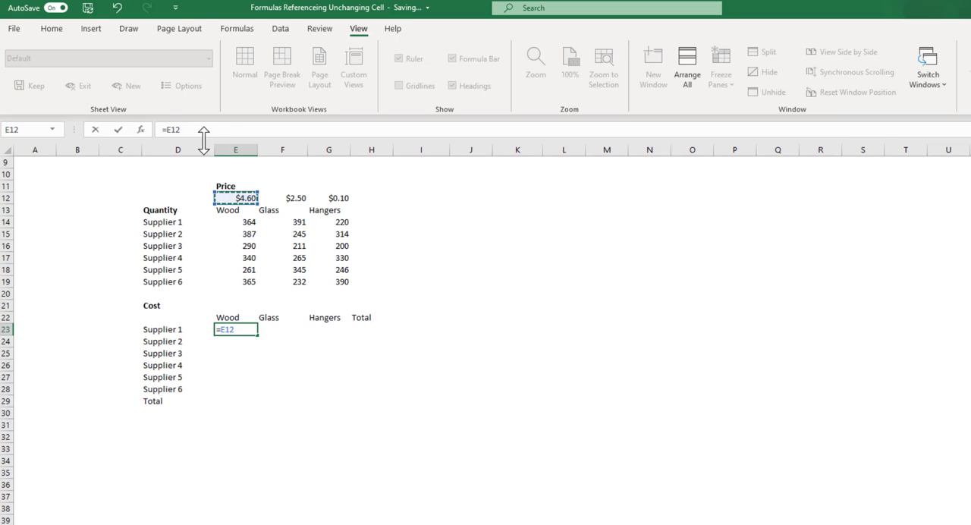
left_click(167, 130)
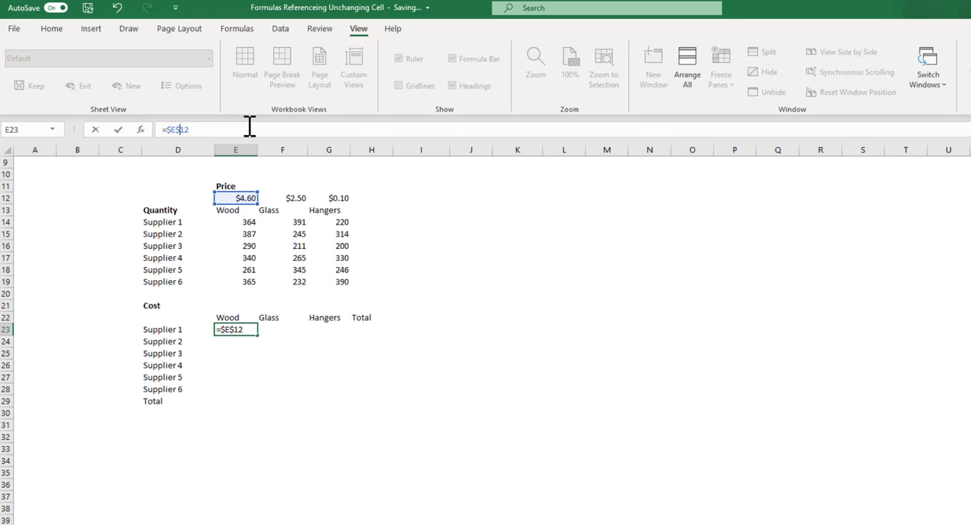
key("Return")
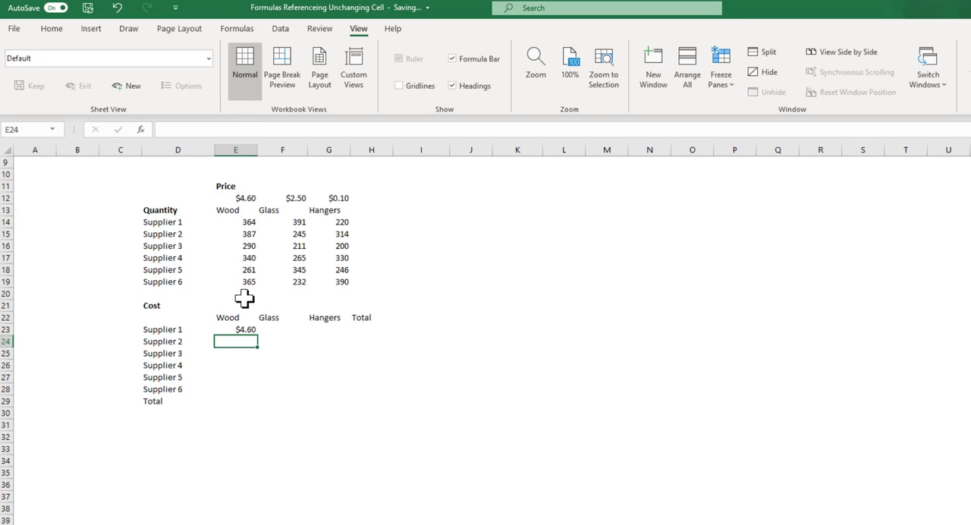
Step: Extend the formula in E23 to =$E$12*E14 and fill it down to Supplier 6 in E28
left_click(245, 329)
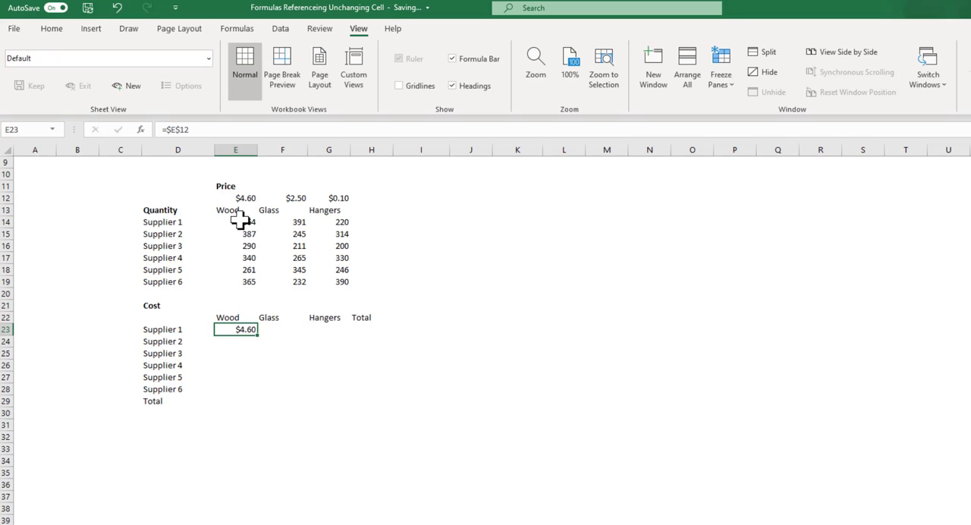
left_click(245, 130)
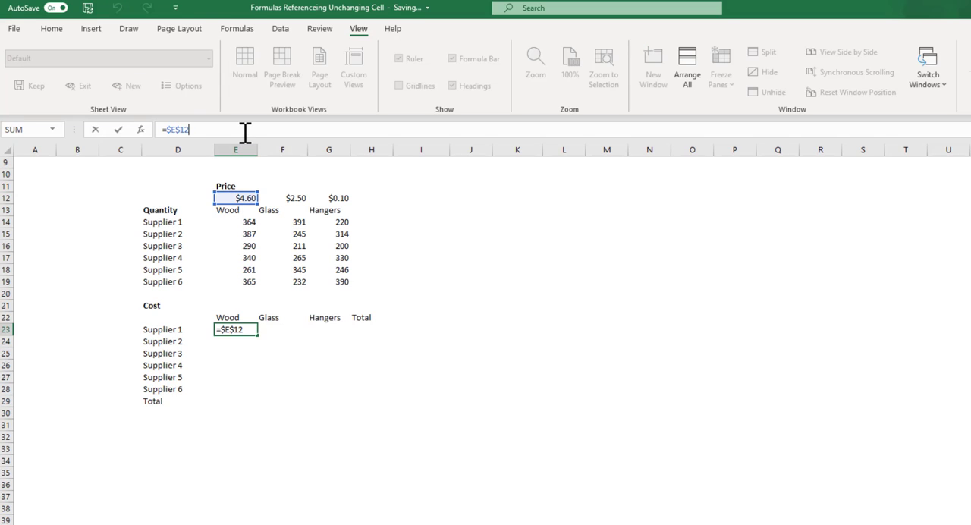
type("*")
left_click(243, 221)
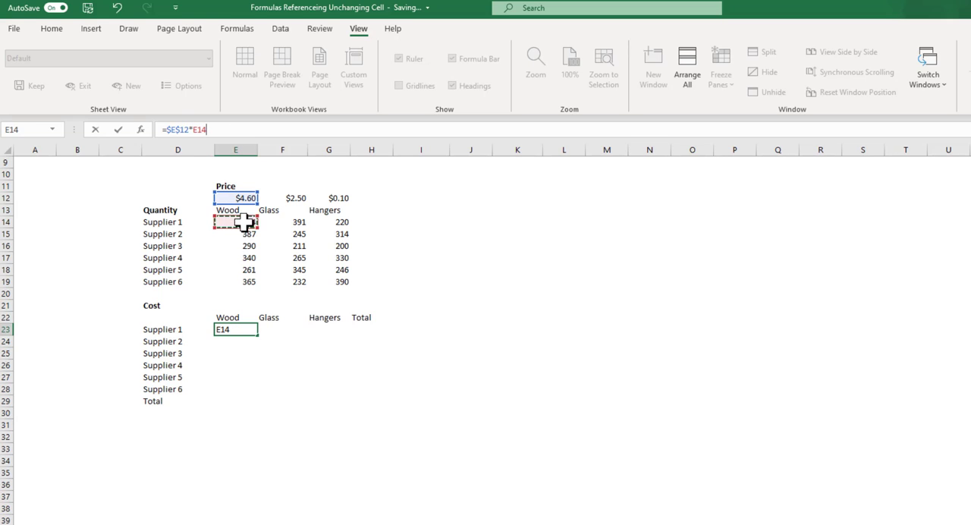
key("Return")
left_click(254, 328)
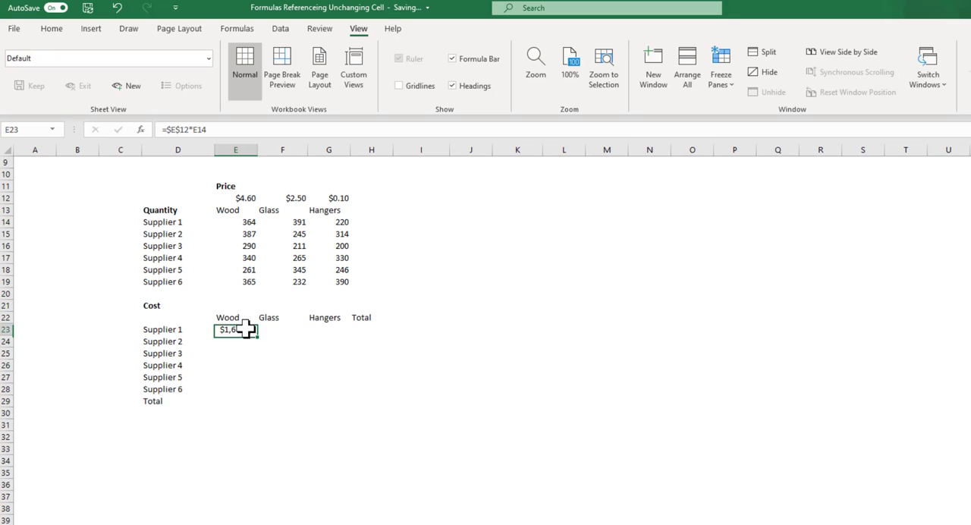
left_click_drag(257, 336, 255, 392)
Step: Examine the filled wood cost formulas for the suppliers and the empty glass and hangers cost cells
left_click(245, 340)
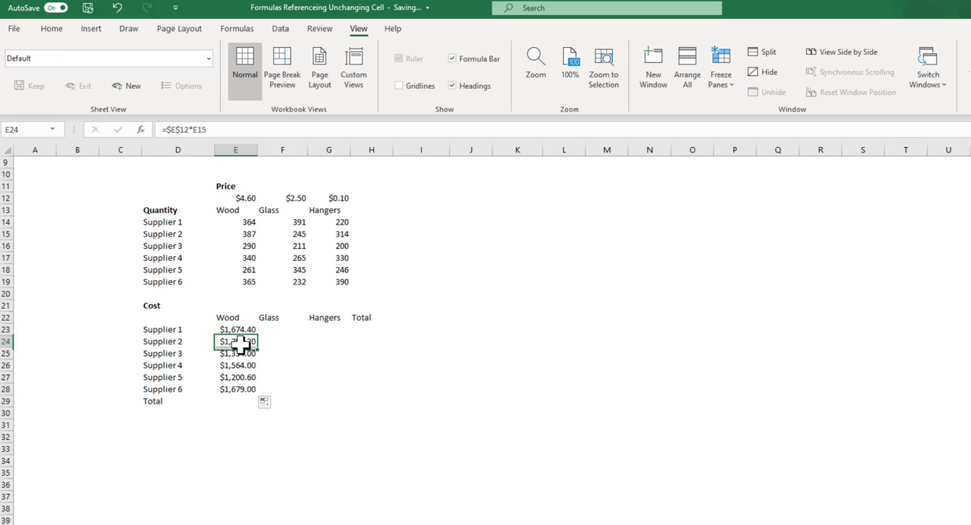
left_click(233, 355)
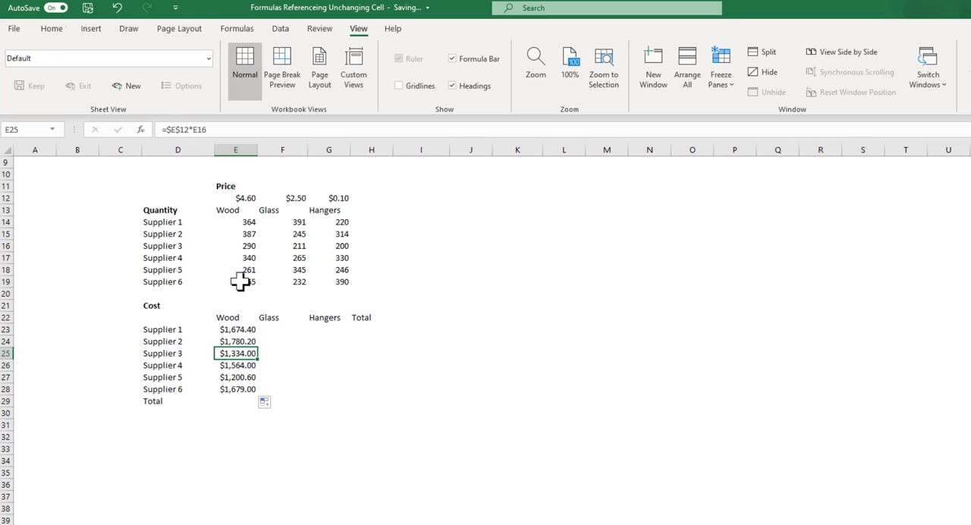
left_click(240, 367)
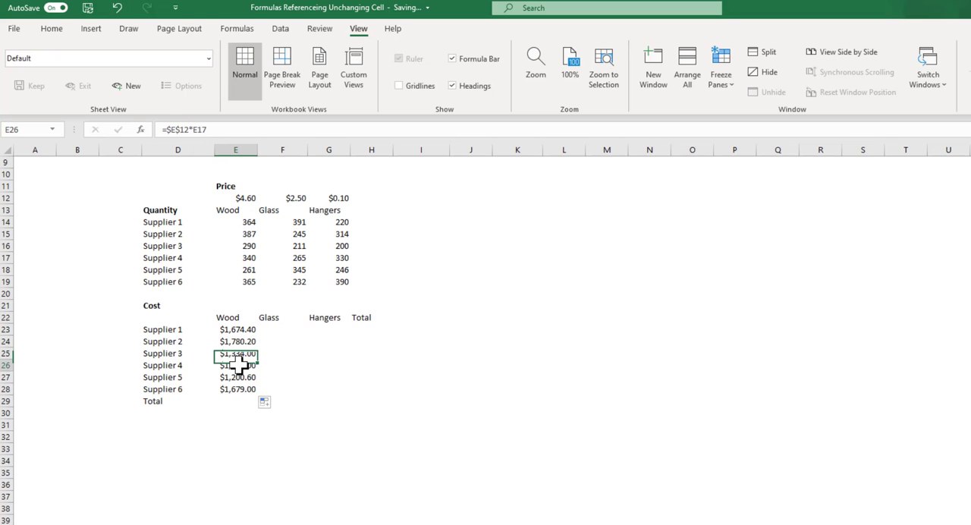
left_click(241, 378)
left_click(241, 389)
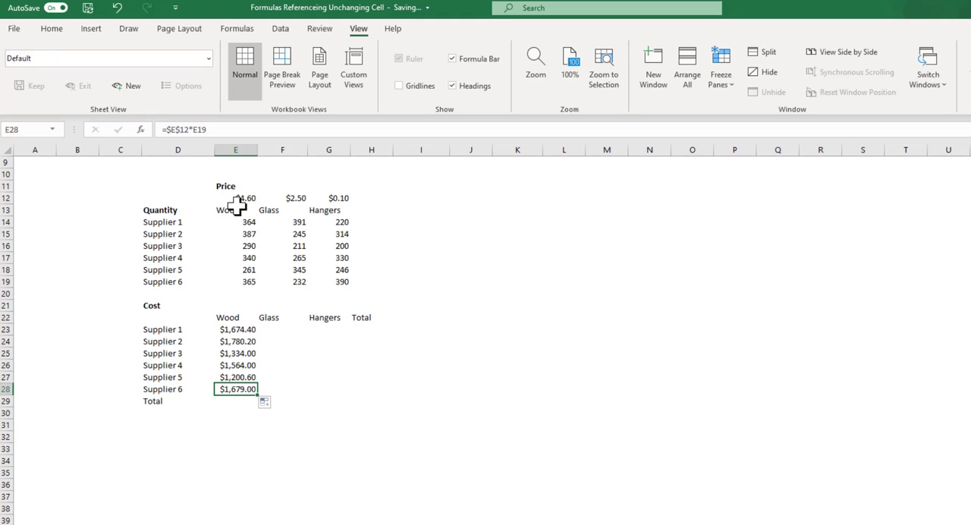
left_click(302, 329)
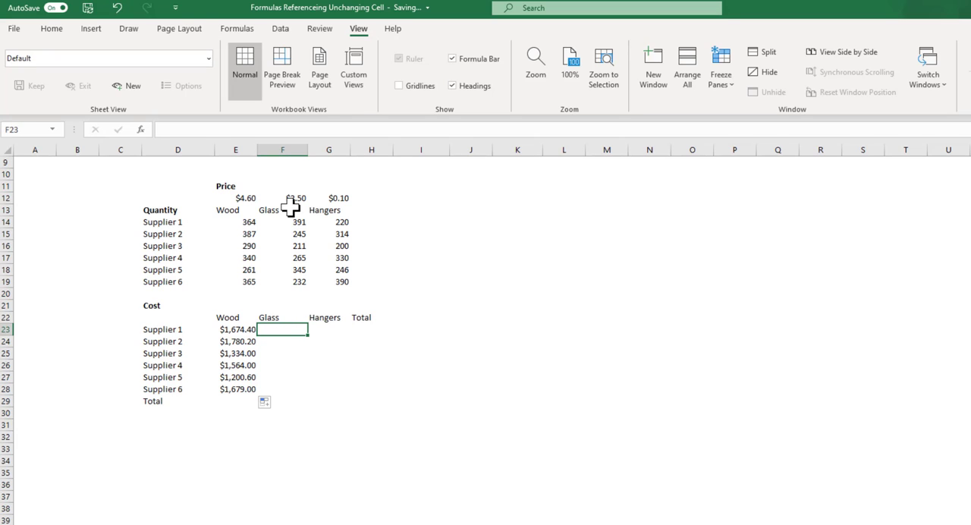
left_click(325, 329)
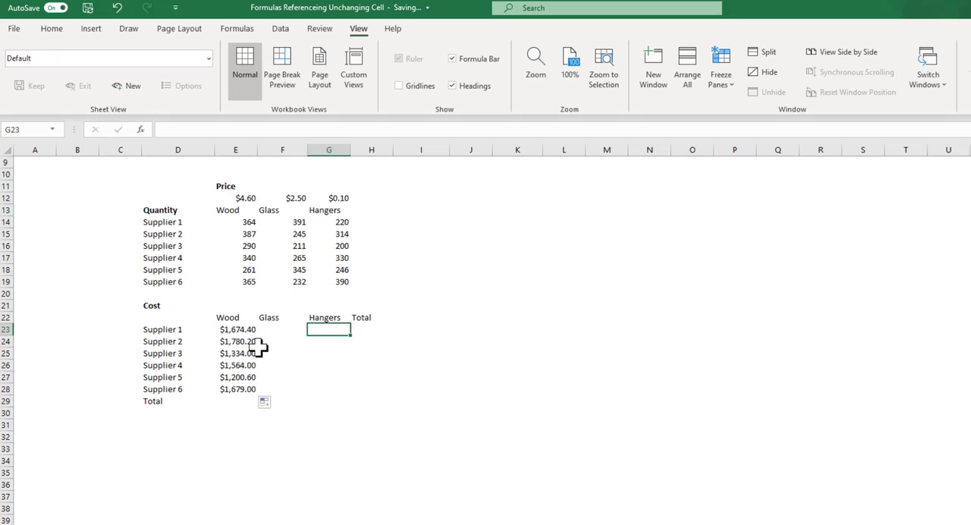
left_click(245, 330)
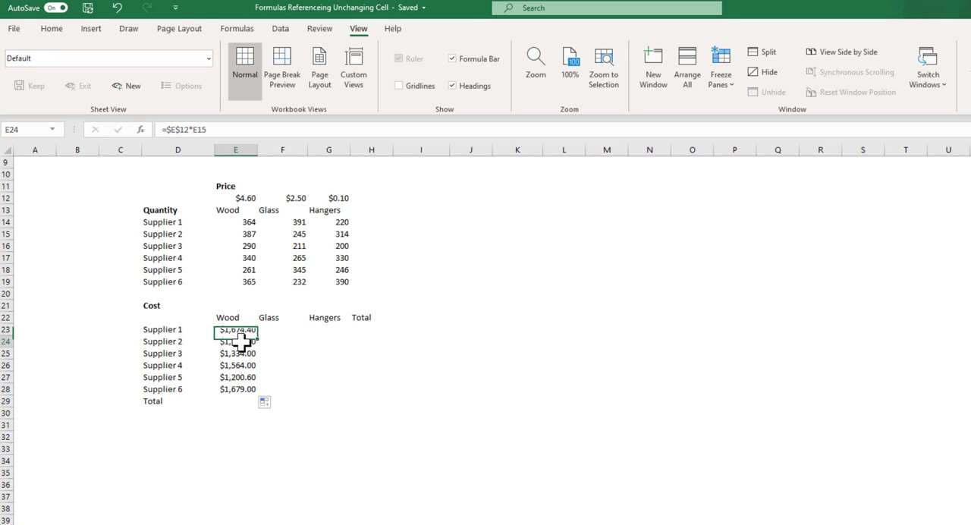
key("Down")
key("Down")
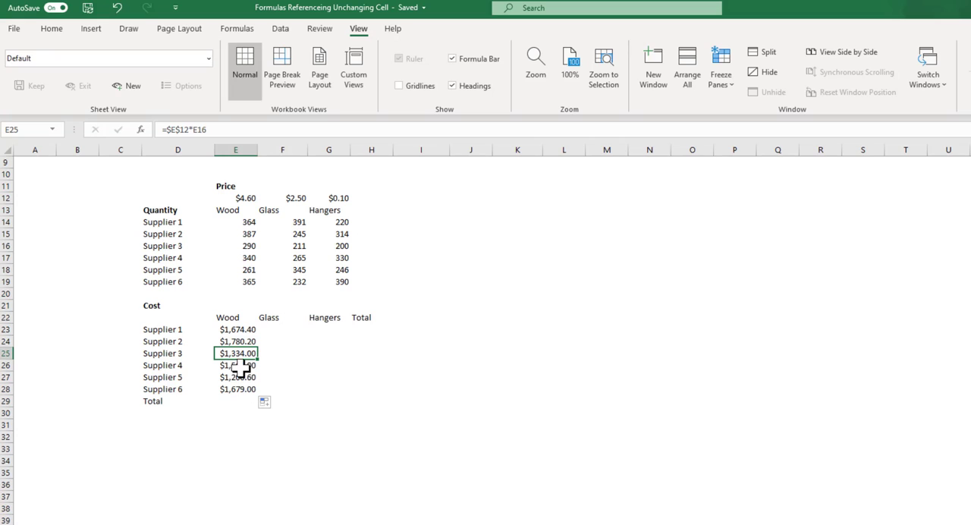
Step: Change the wood cost formula in E23 to =E$12*E14, making only the row of the price reference absolute
left_click(173, 129)
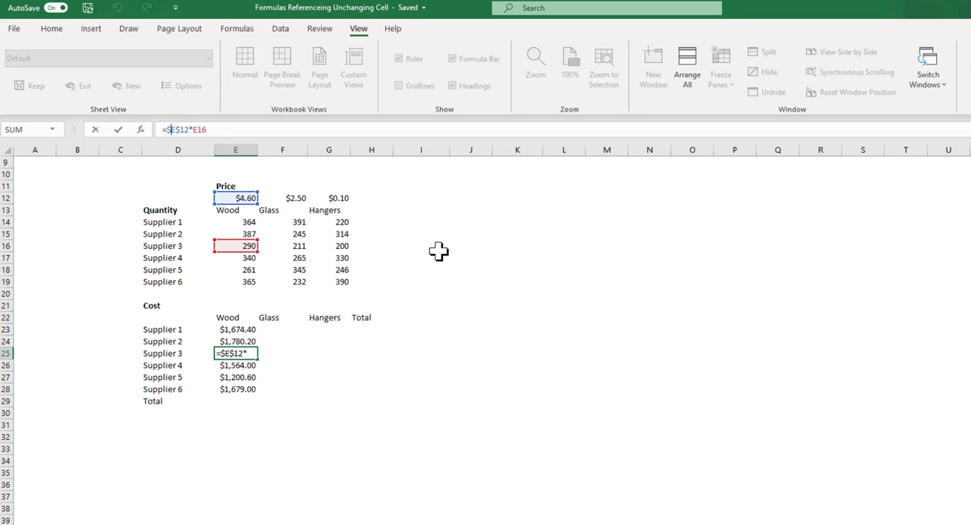
key("ctrl+Return")
left_click(249, 329)
left_click(173, 129)
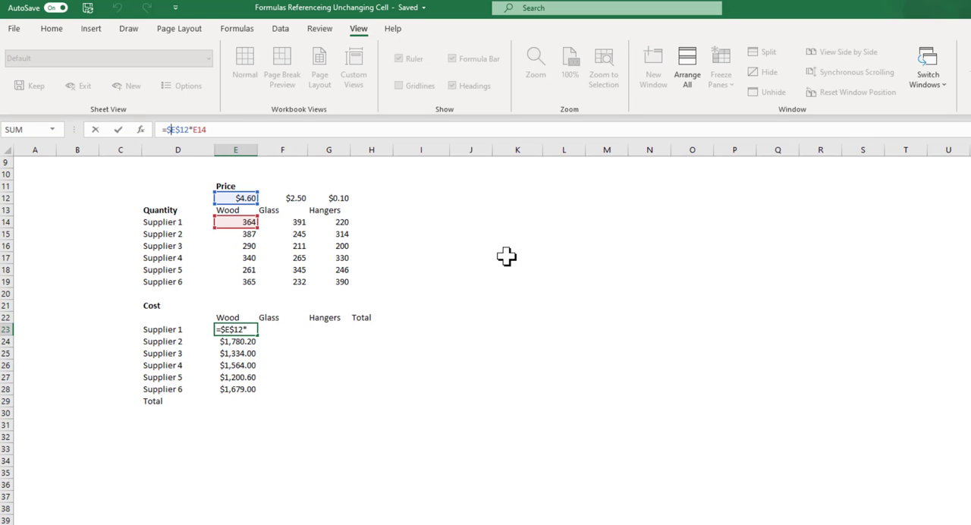
key("BackSpace")
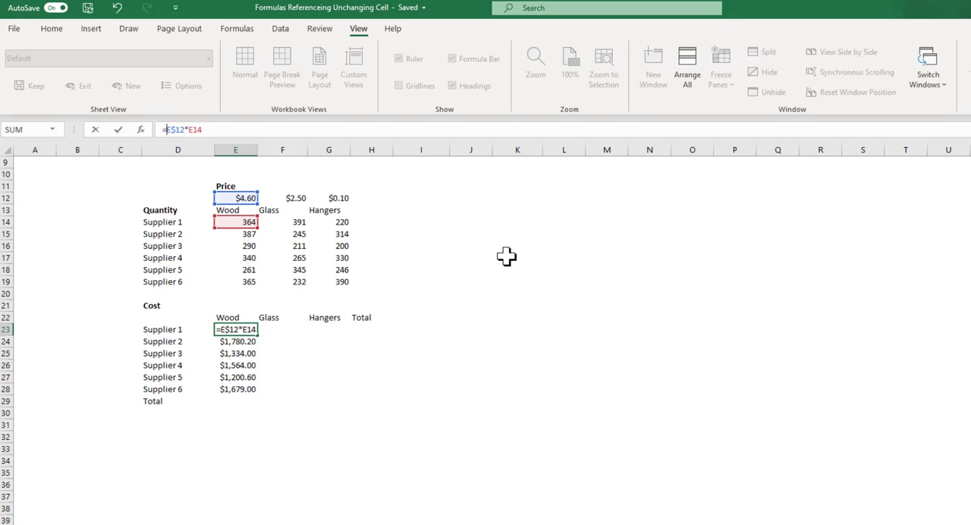
key("Return")
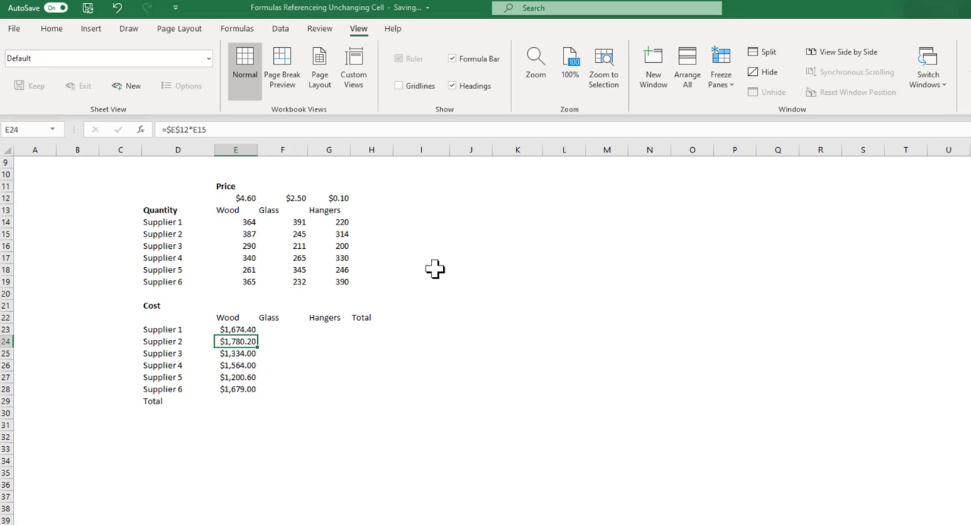
Step: Fill the formula in E23 down to Supplier 6 in E28 and check the references in the copied wood formulas
left_click(246, 330)
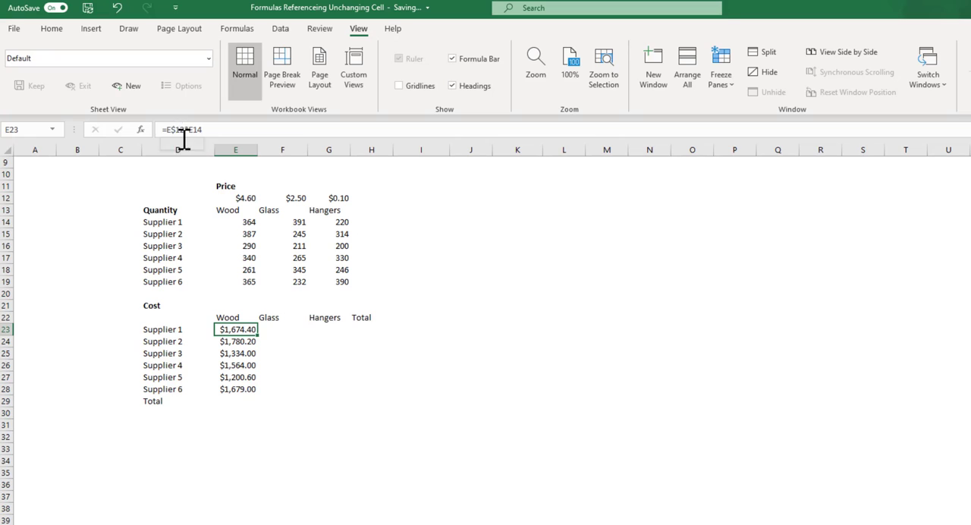
left_click_drag(258, 341, 253, 393)
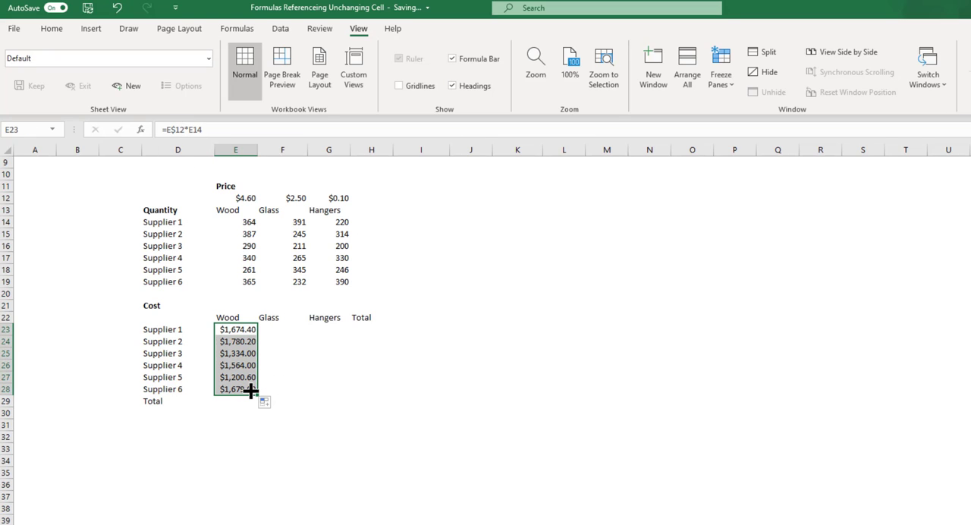
left_click(251, 342)
left_click(245, 353)
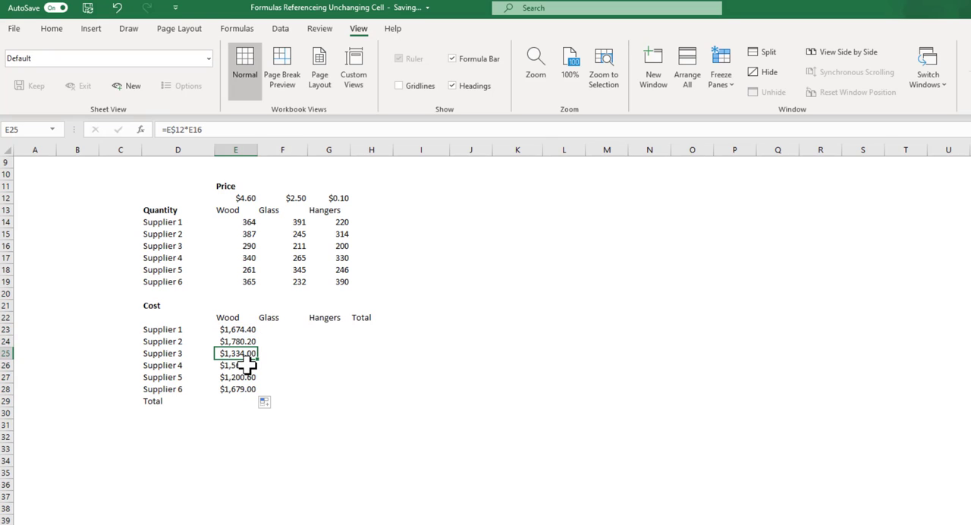
left_click(247, 366)
left_click(248, 378)
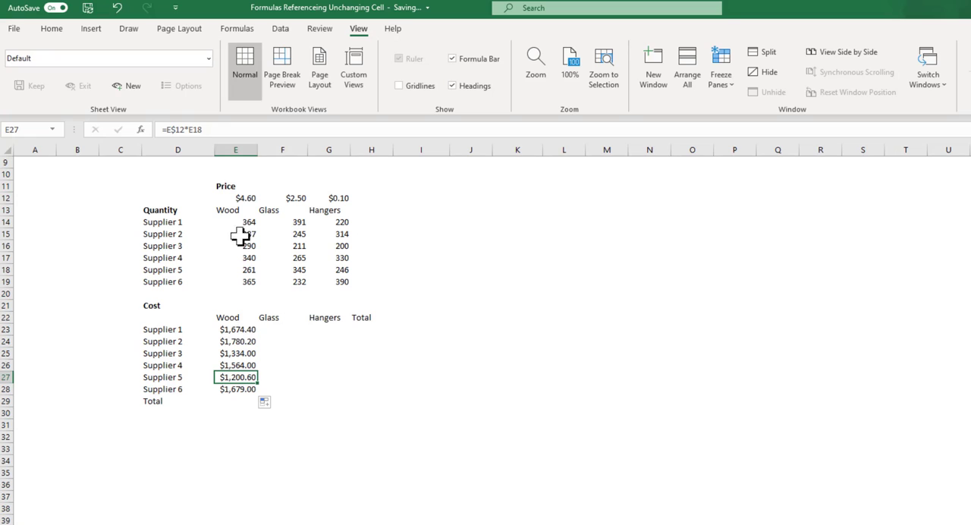
Step: Fill the Supplier 1 formula in E23 across to G23 and check the price references in the glass and hangers cells
left_click(236, 331)
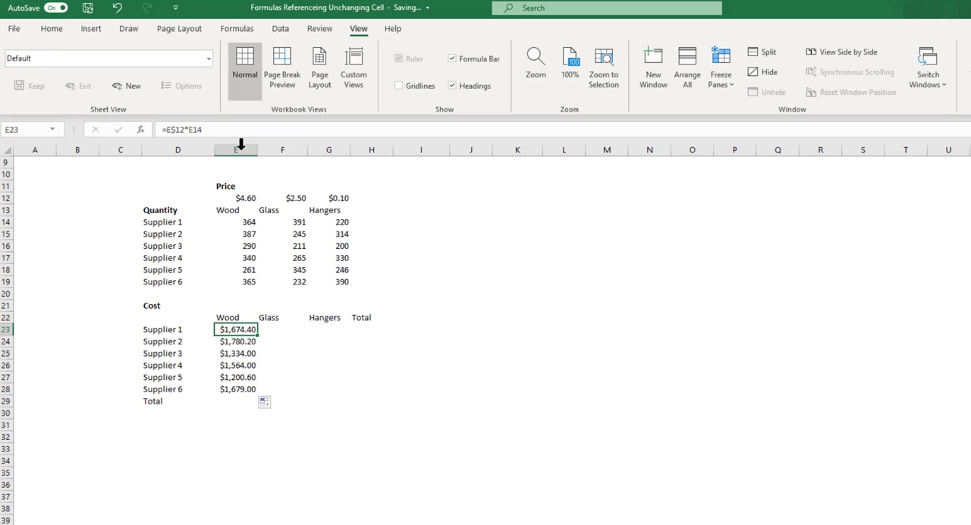
left_click_drag(260, 341, 338, 334)
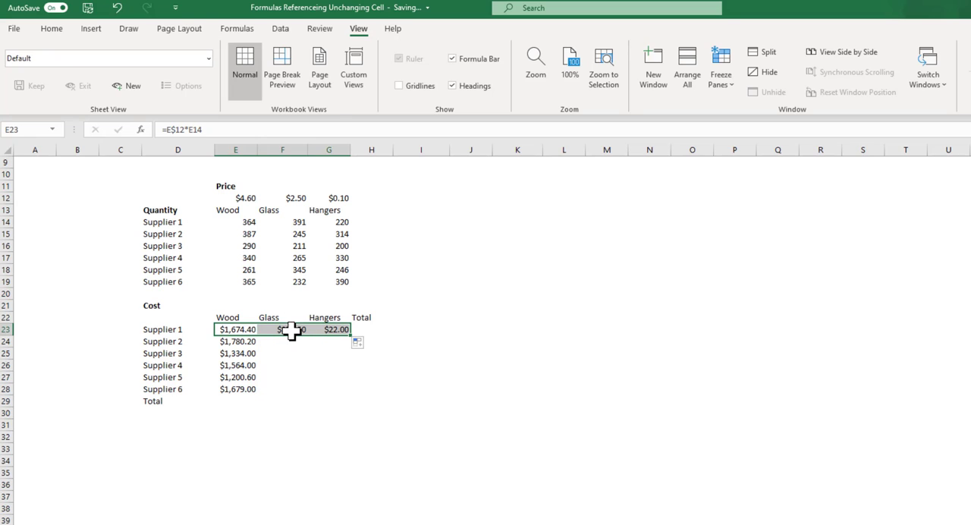
left_click(292, 332)
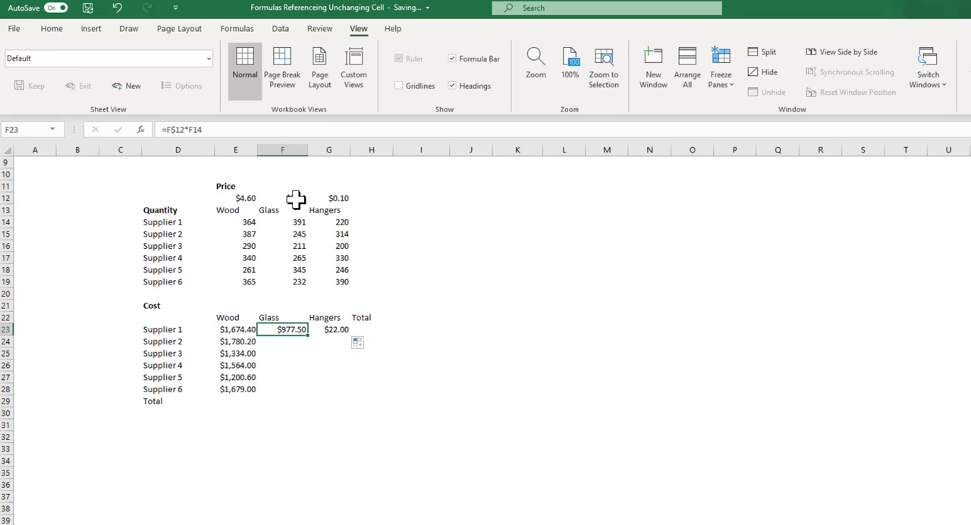
left_click(336, 328)
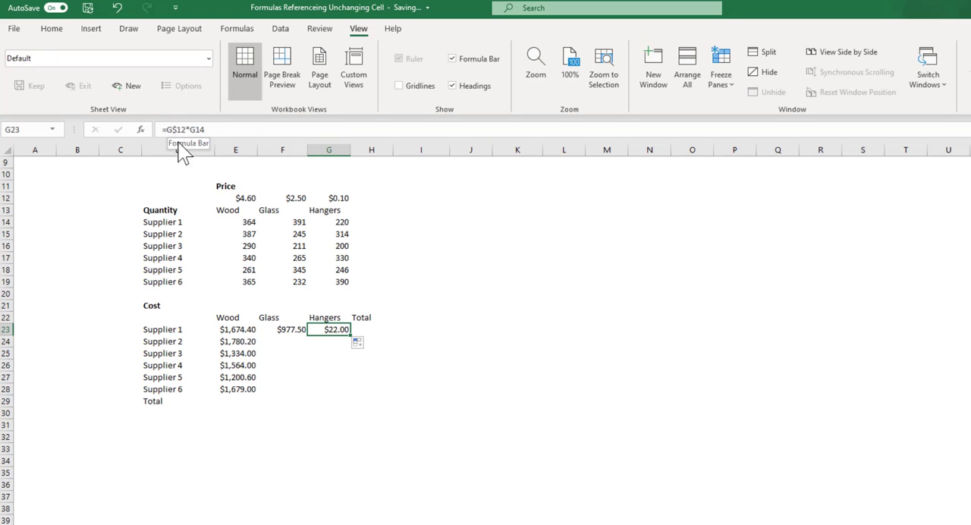
left_click(284, 329)
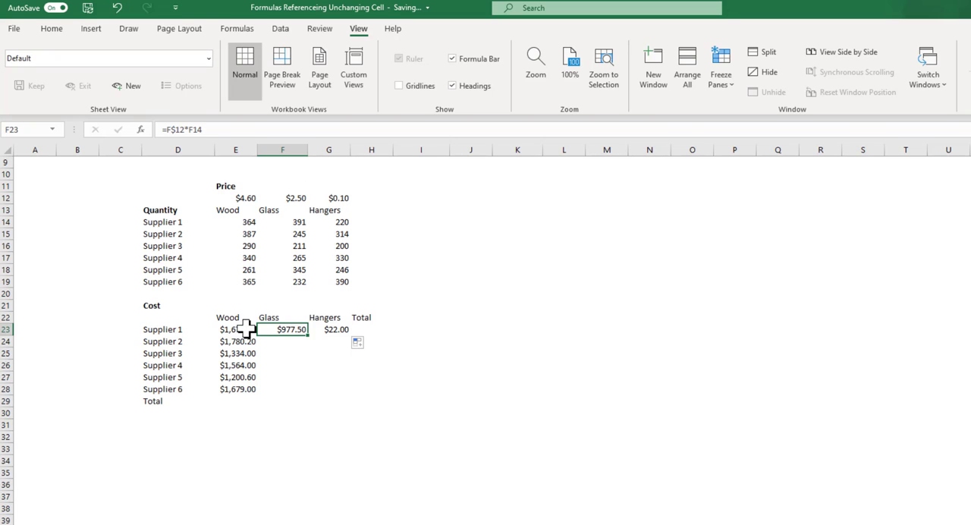
Step: Fill the wood cost formulas in E23:E28 across the glass and hangers columns to G28 and check several copied formulas
left_click_drag(247, 332, 252, 389)
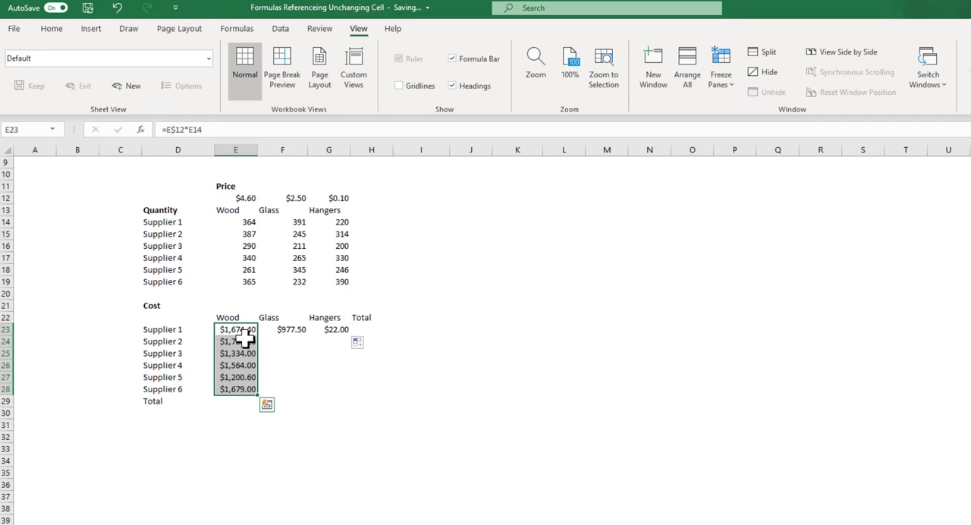
left_click_drag(258, 395, 336, 390)
left_click(295, 342)
left_click(295, 364)
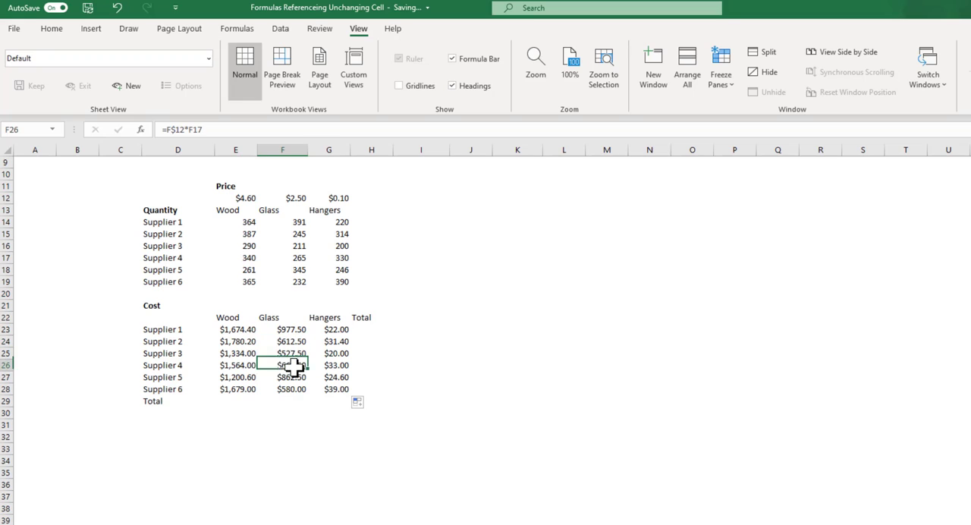
left_click(295, 377)
left_click(340, 389)
left_click(333, 351)
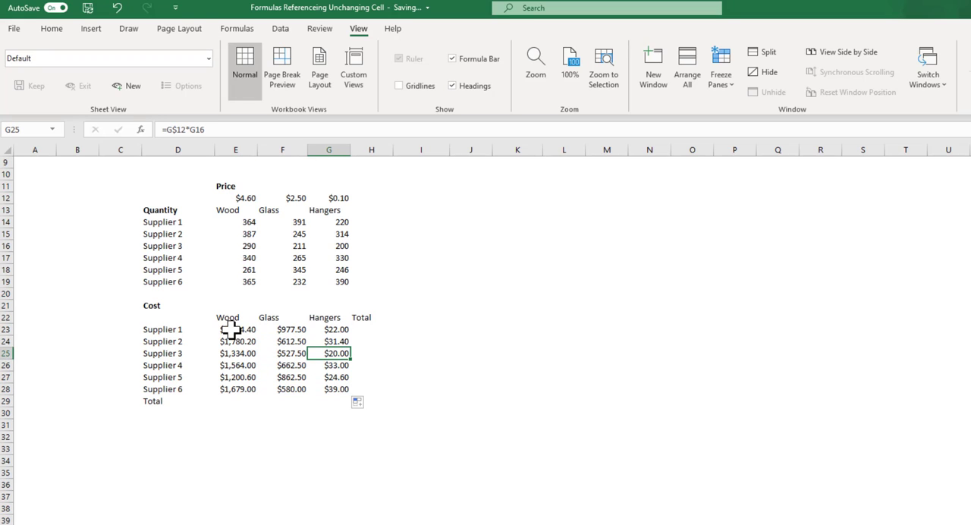
Step: Clear the contents of the Cost table range E23:H29
left_click_drag(255, 330, 355, 397)
right_click(356, 396)
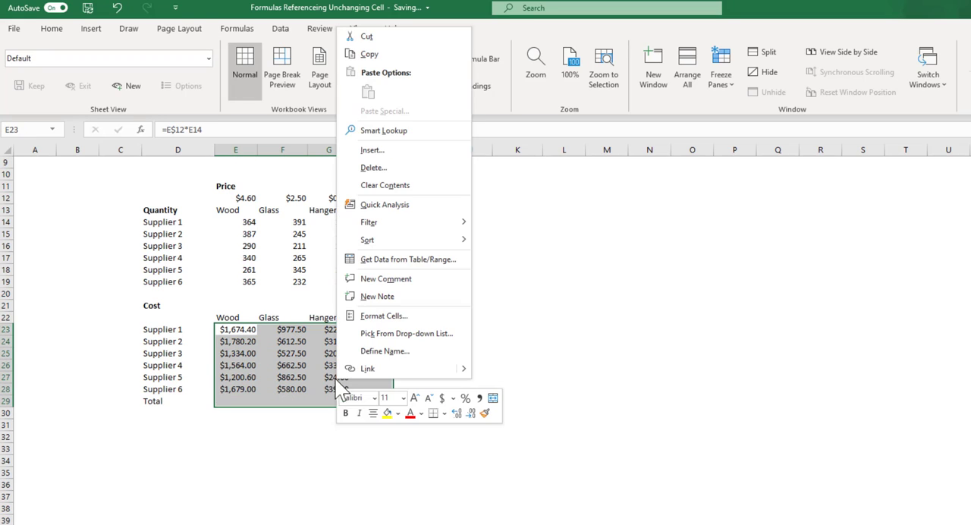
left_click(390, 187)
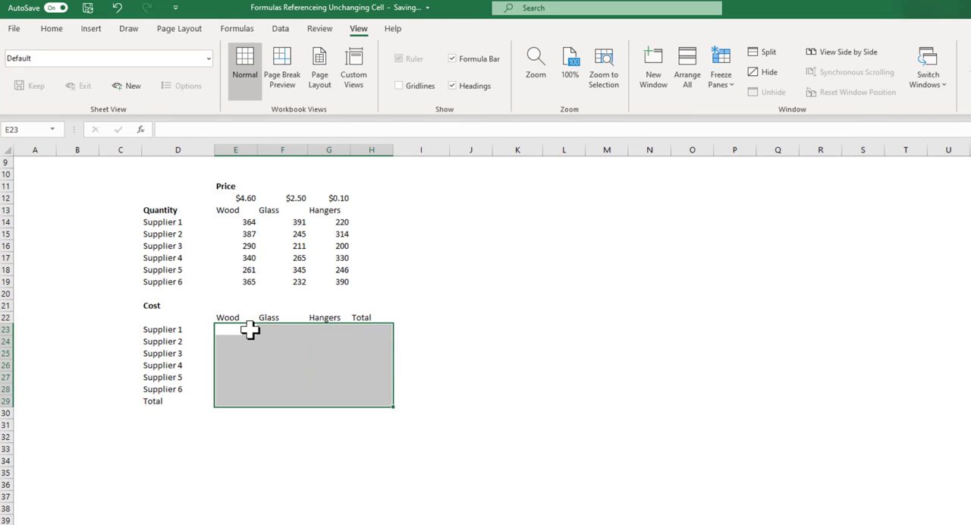
Step: Enter =E$12*E14 in E23, multiplying the row-locked wood price by Supplier 1's wood quantity
left_click(251, 330)
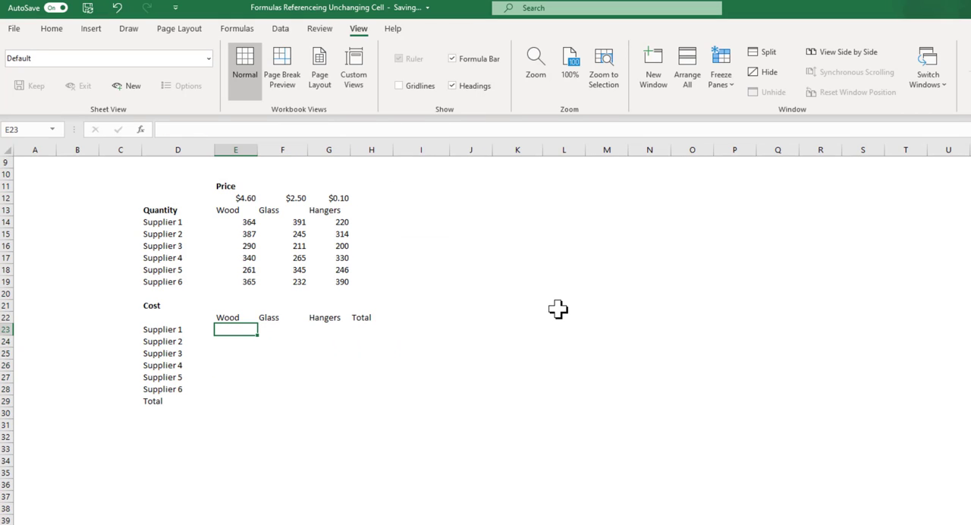
type("=")
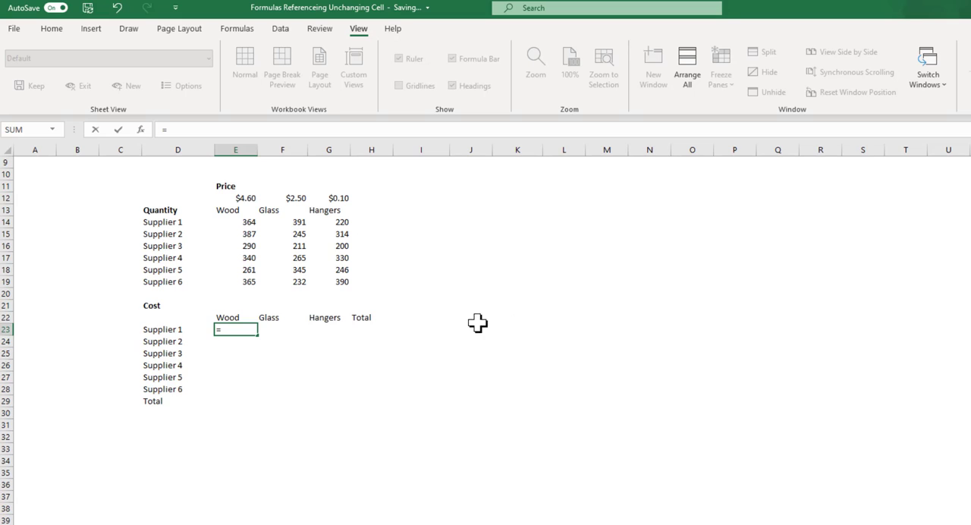
left_click(236, 198)
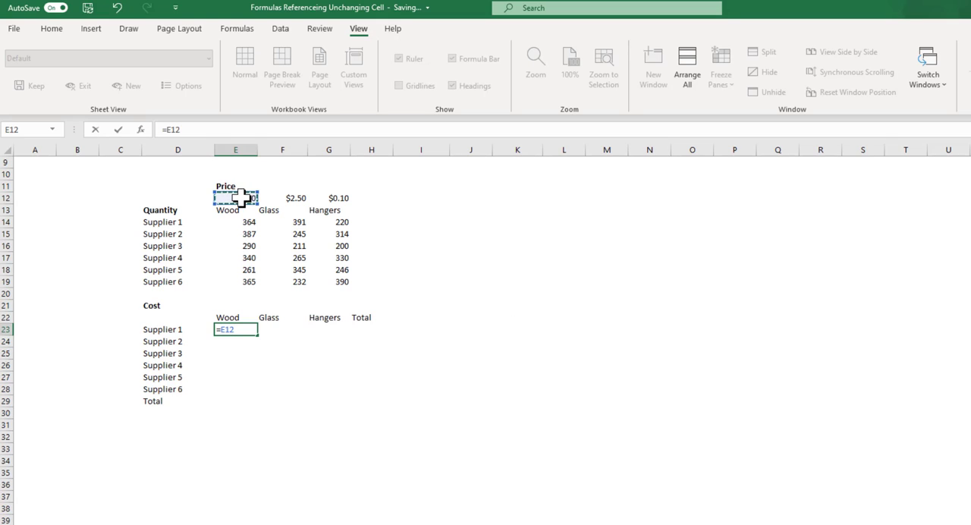
left_click(170, 129)
left_click(241, 223)
key("Return")
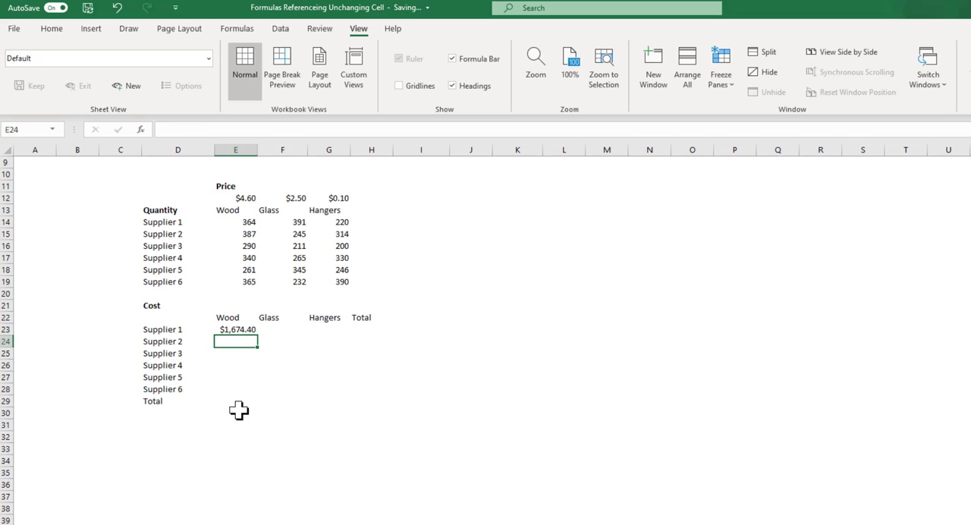
Step: Fill the formula in E23 down and across to G28, and check the Supplier 1 formulas for each material
left_click(249, 331)
left_click_drag(258, 337, 338, 387)
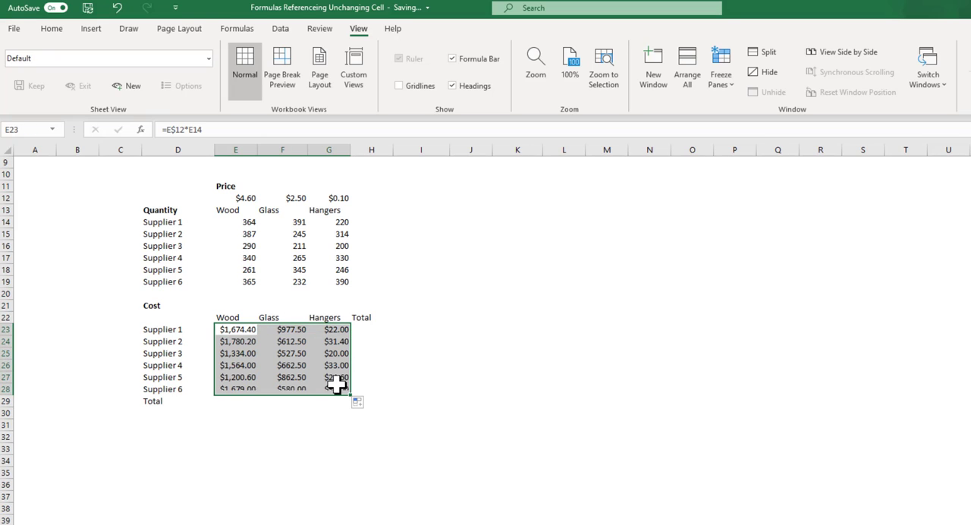
left_click_drag(336, 341, 336, 353)
left_click(332, 328)
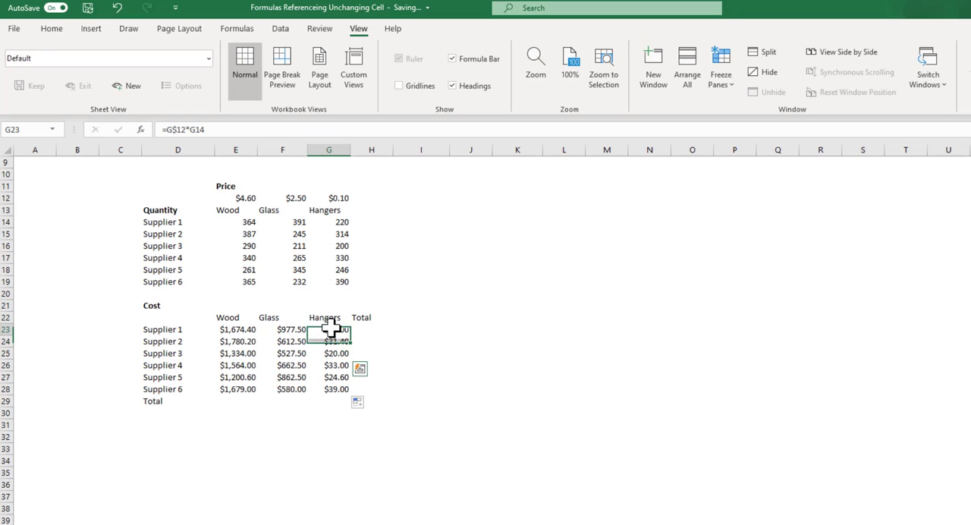
left_click(282, 329)
left_click(245, 329)
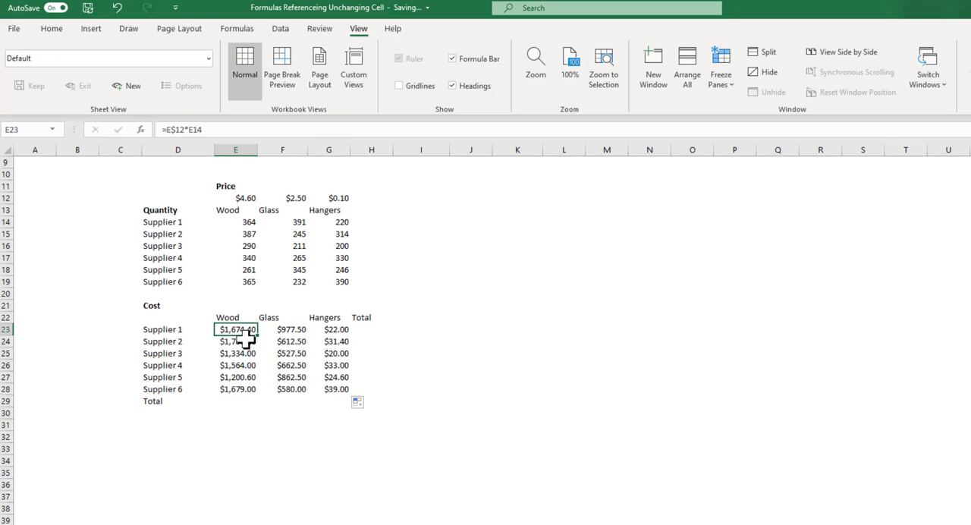
left_click(327, 328)
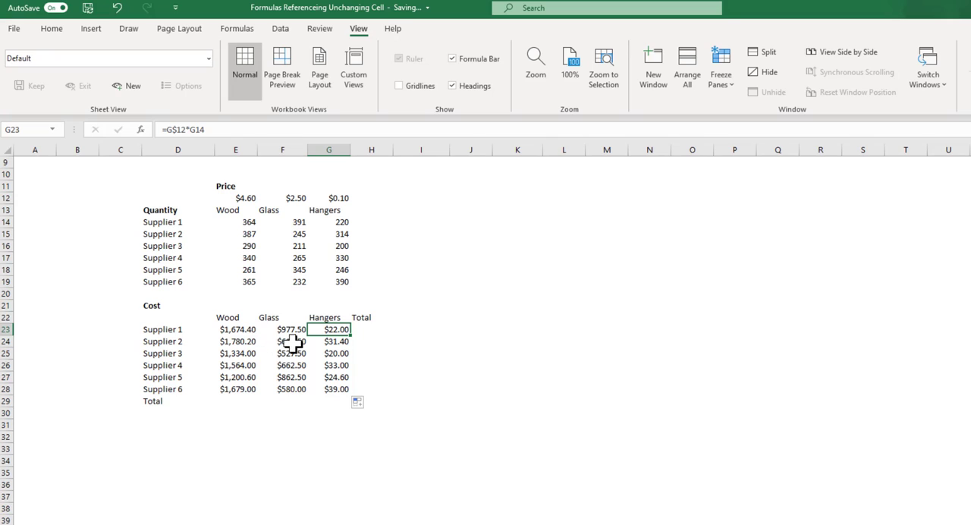
Step: Enter =SUM(E23:G23) as Supplier 1's total in H23 and fill it down to the Total row in H29
left_click(369, 329)
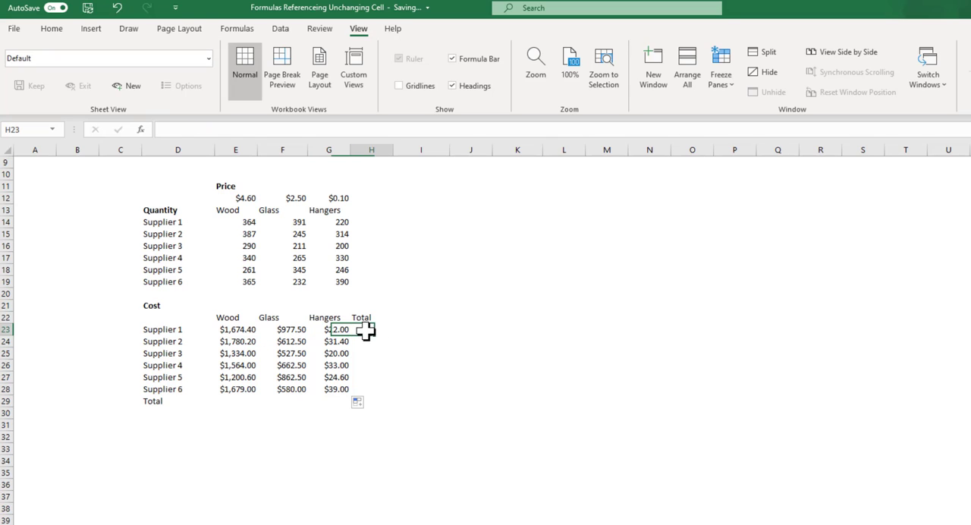
type("=su")
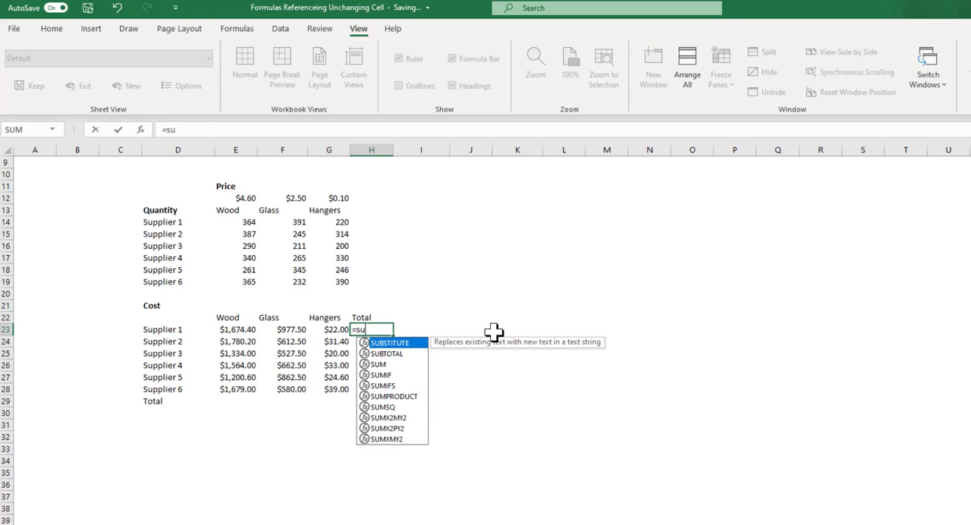
type("m")
key("Tab")
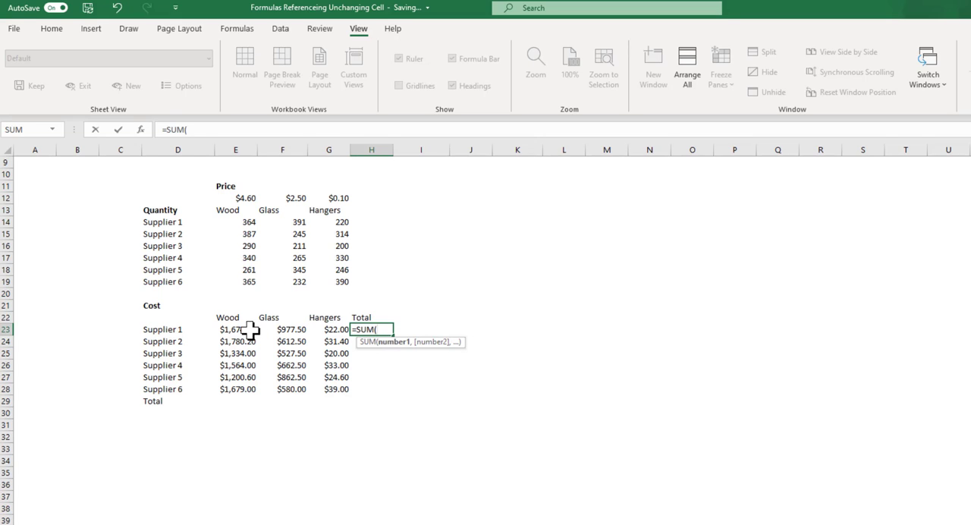
left_click_drag(253, 331, 323, 331)
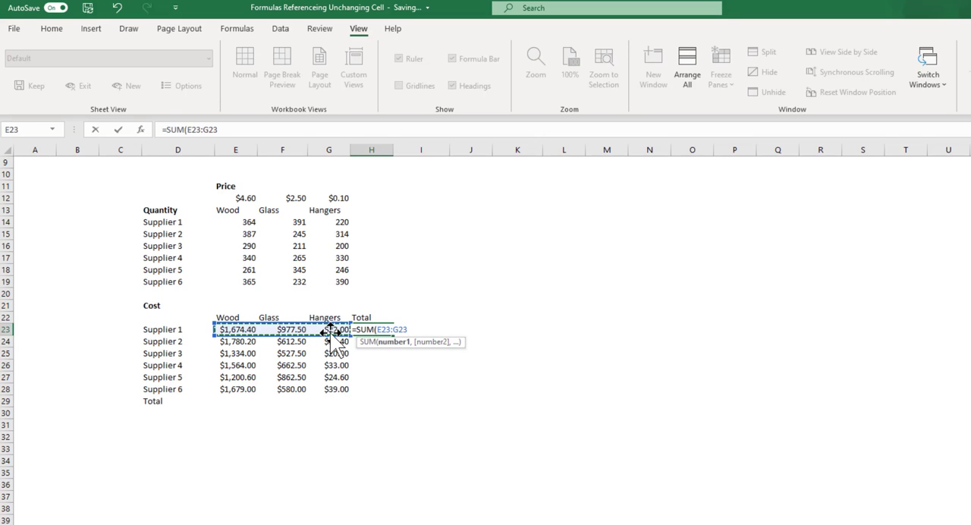
key("ctrl+Return")
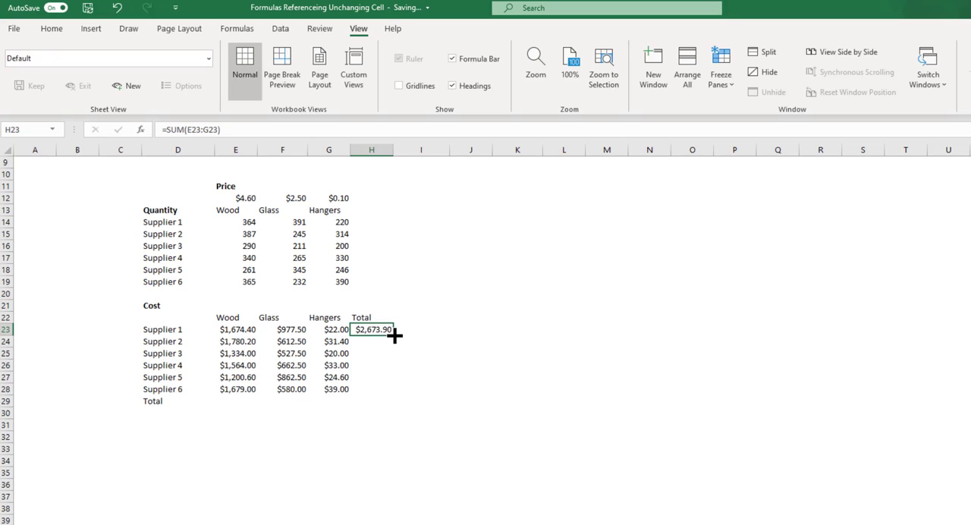
left_click_drag(393, 334, 391, 406)
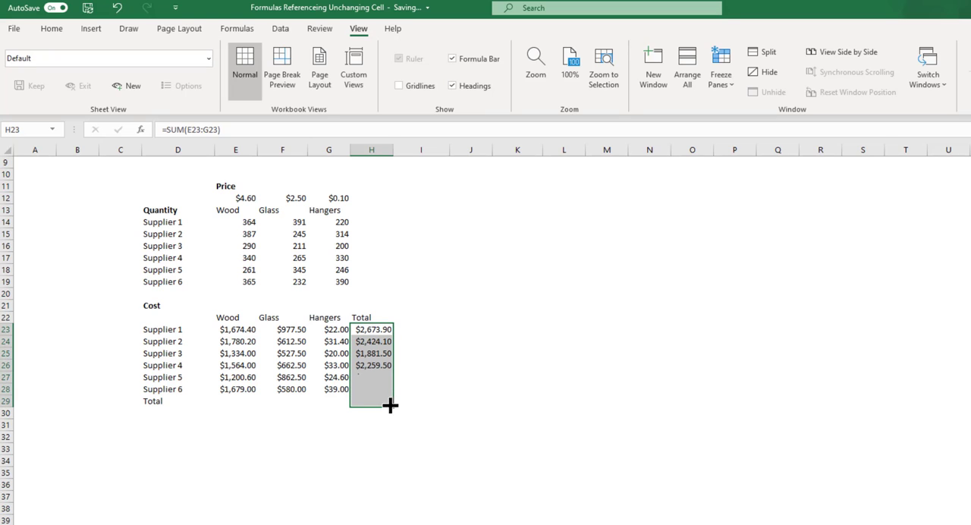
Step: Enter =SUM(E23:E28) in E29 to total the wood costs and fill it across to the hangers column in G29
left_click(240, 401)
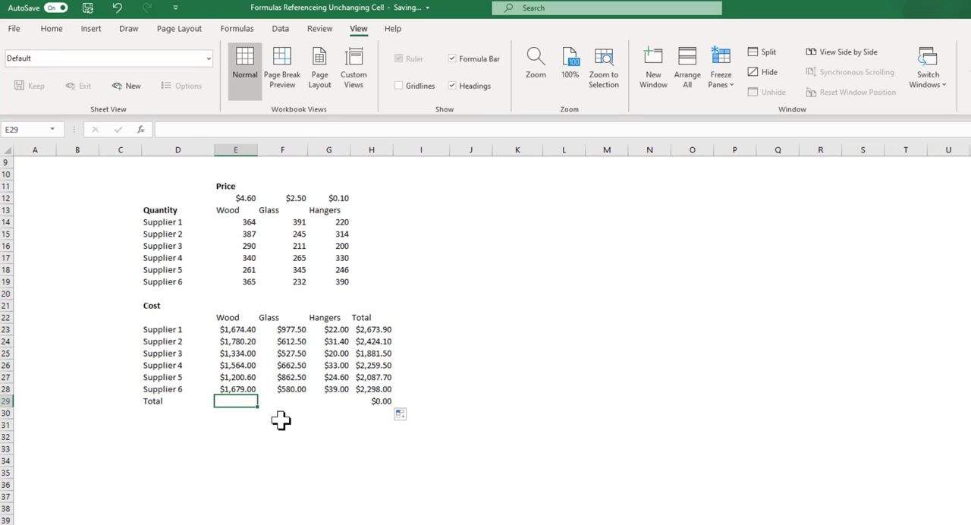
type("=SUM(")
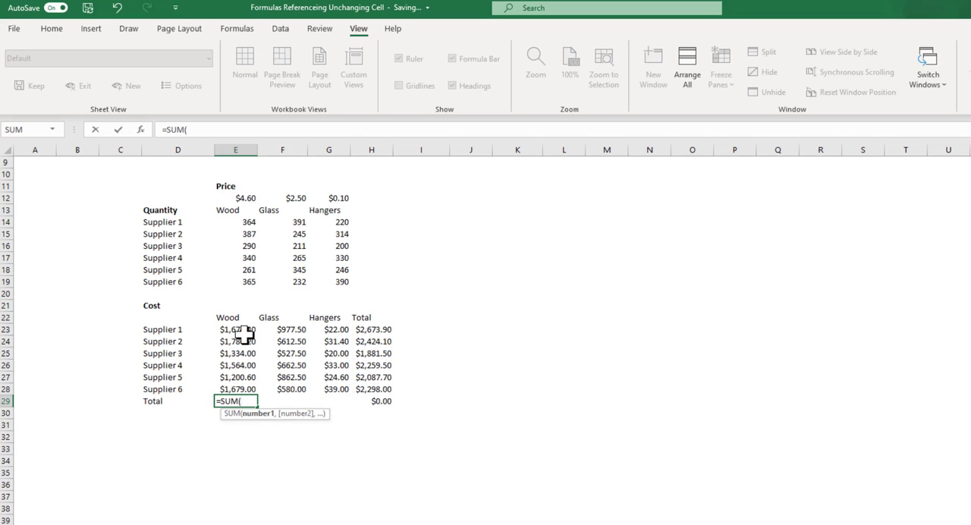
left_click_drag(242, 330, 331, 403)
key("Return")
left_click(244, 401)
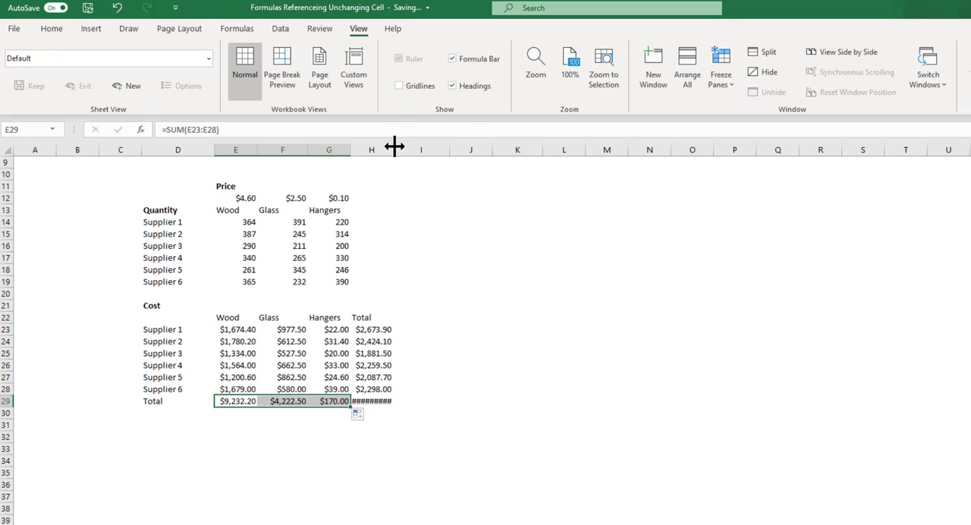
Step: Widen column H enough to display the grand total in H29
left_click_drag(395, 147, 404, 146)
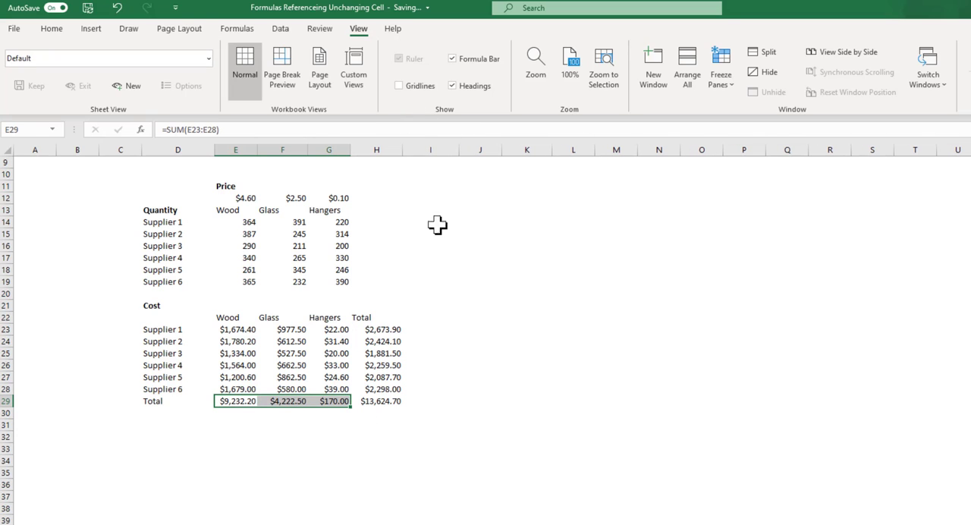
left_click(396, 402)
left_click(481, 390)
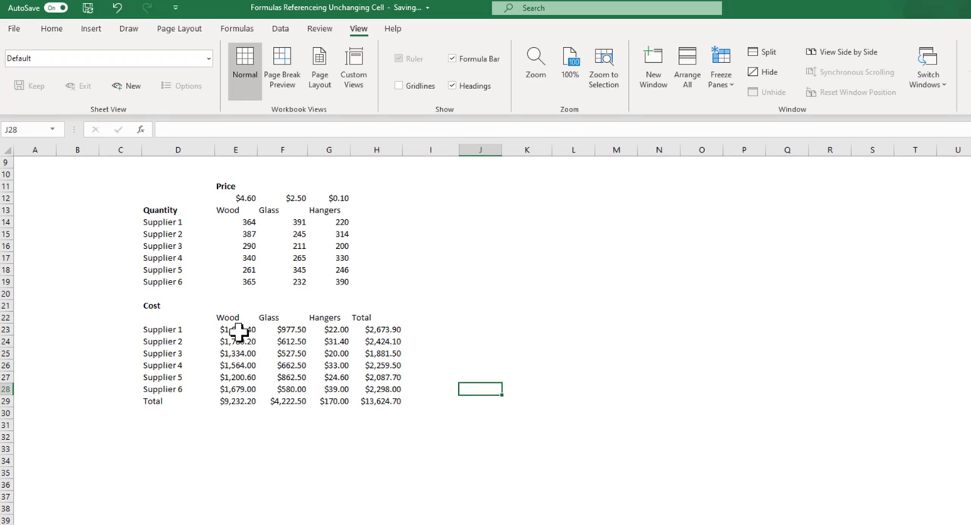
Step: Clear the calculated costs and totals from E23:H30 in the Cost table, keeping the labels
left_click_drag(238, 329, 391, 409)
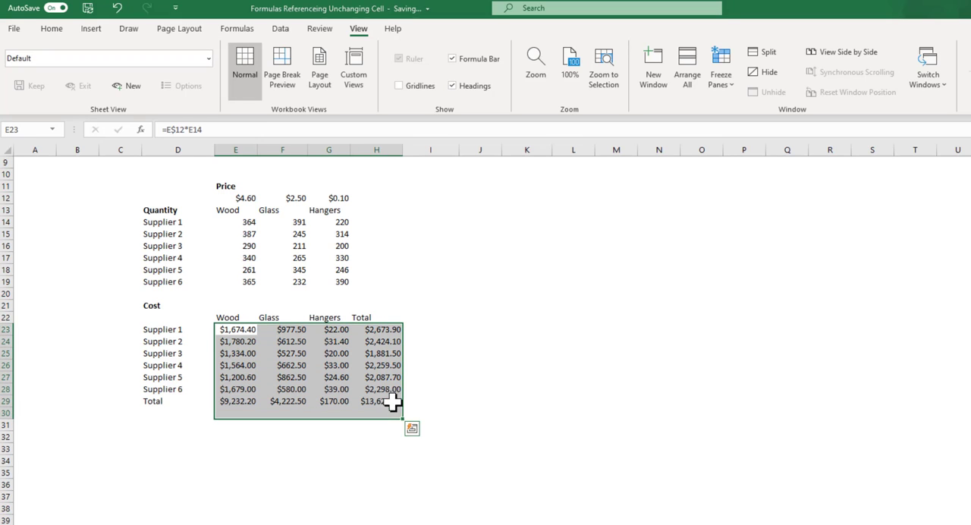
right_click(385, 392)
left_click(437, 189)
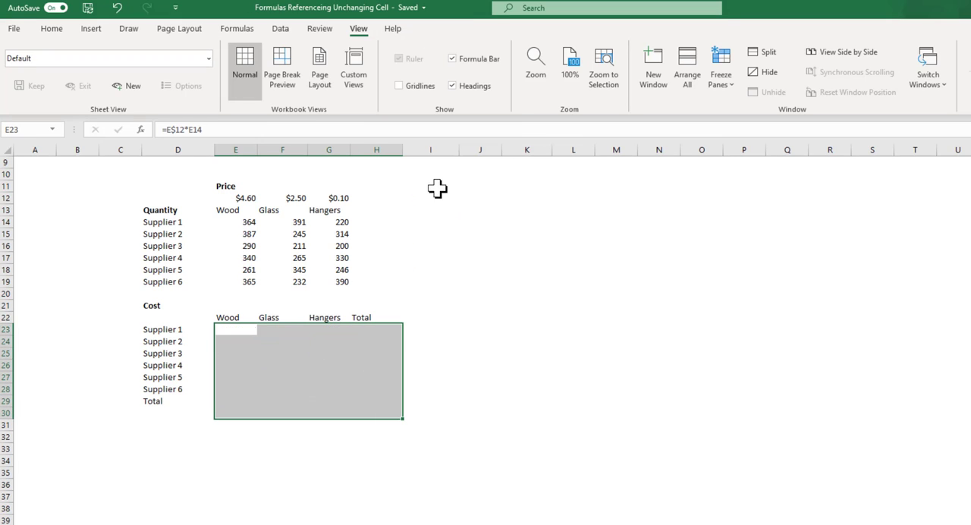
Step: Enter =E$12 in E23, referencing the wood price with only its row locked
left_click(236, 329)
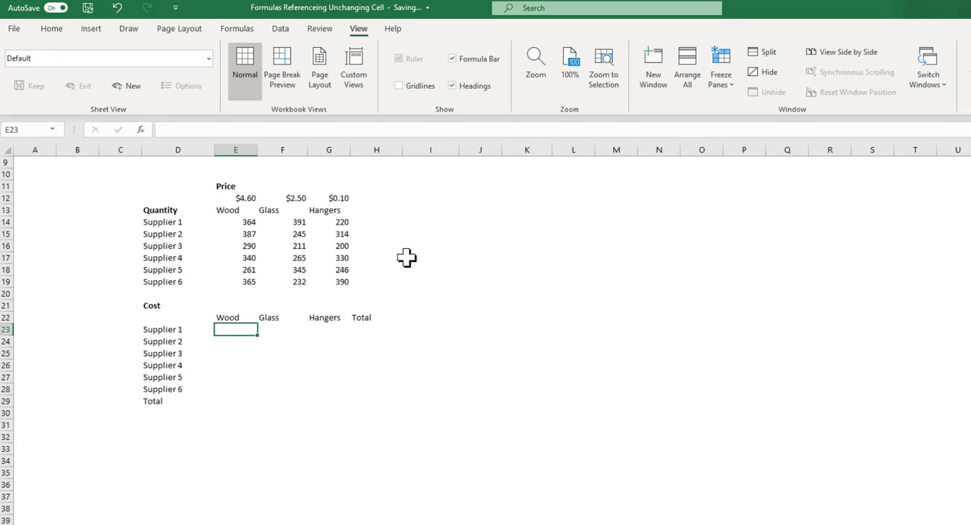
type("=")
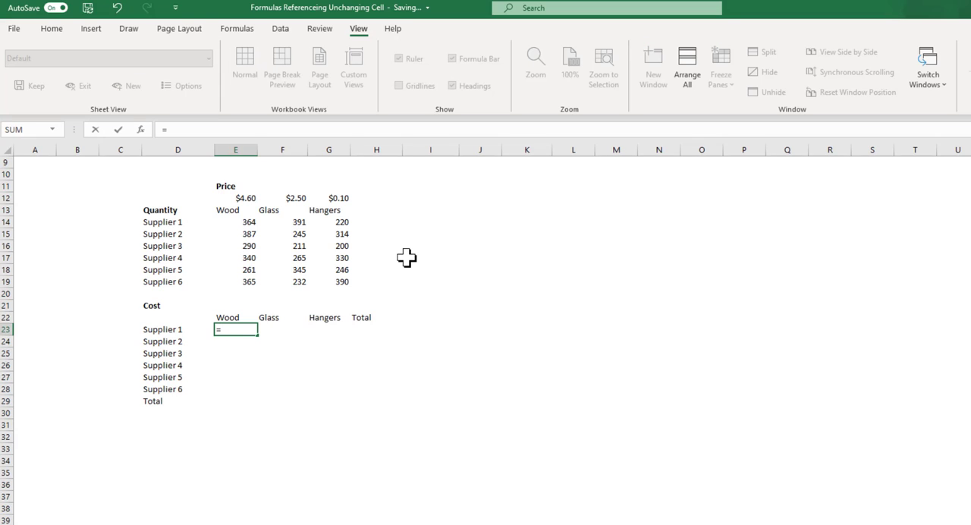
left_click(235, 196)
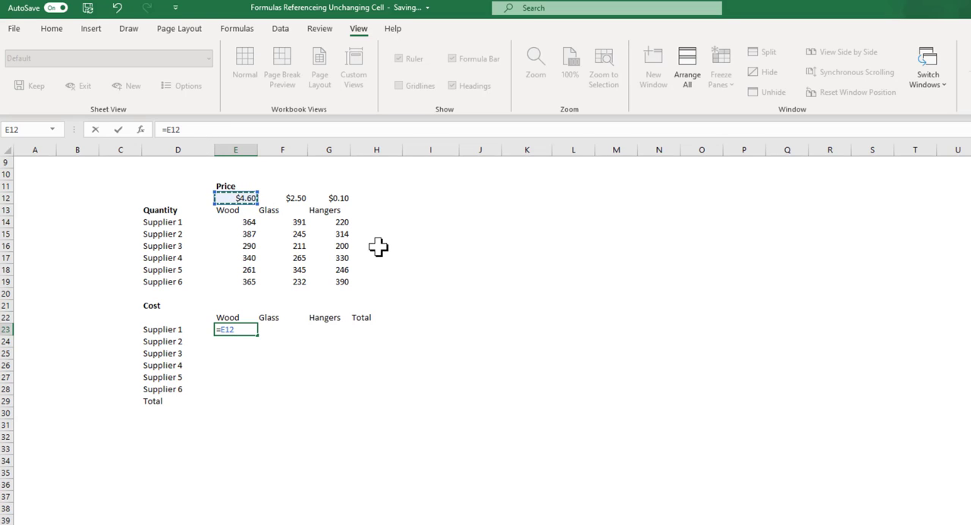
key("F4")
left_click(172, 129)
key("BackSpace")
key("Return")
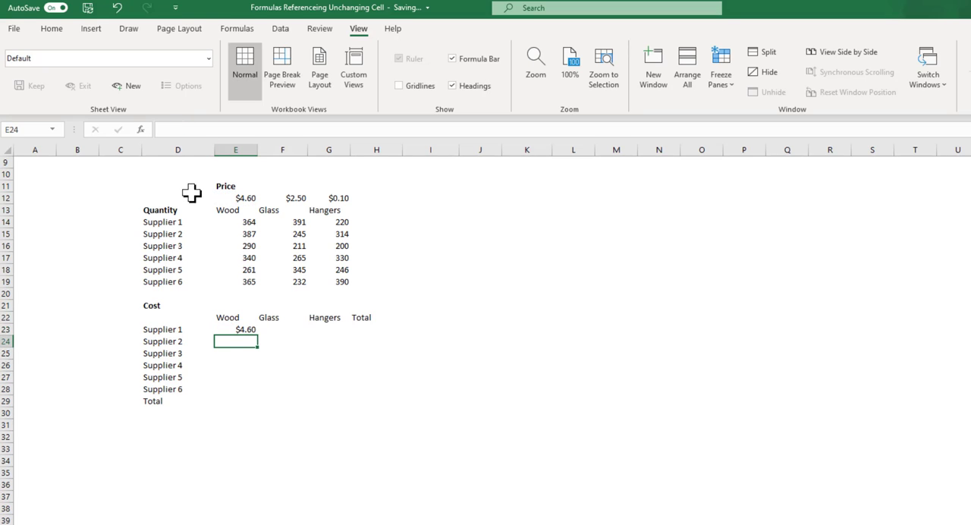
Step: Extend the formula in E23 to =E$12*E14, multiplying the wood price by Supplier 1's wood quantity
left_click(243, 327)
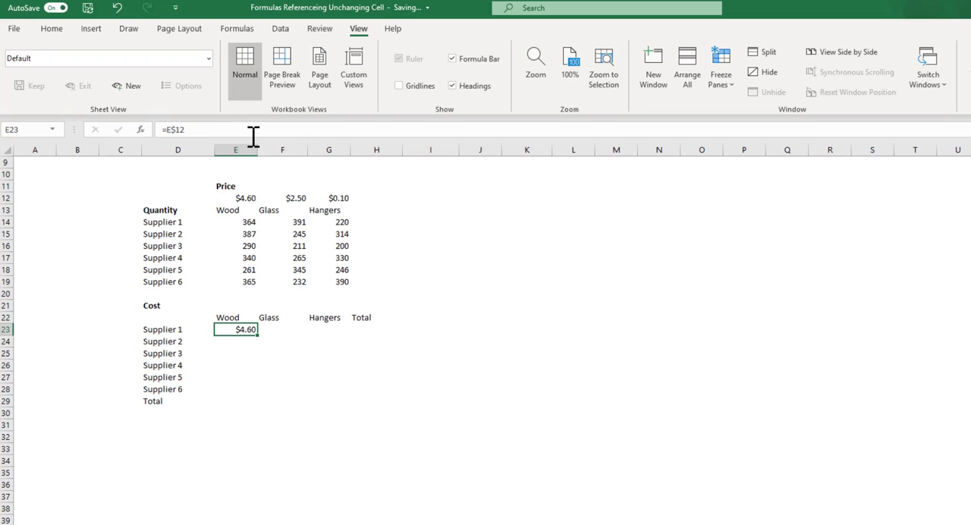
left_click(253, 135)
type("*")
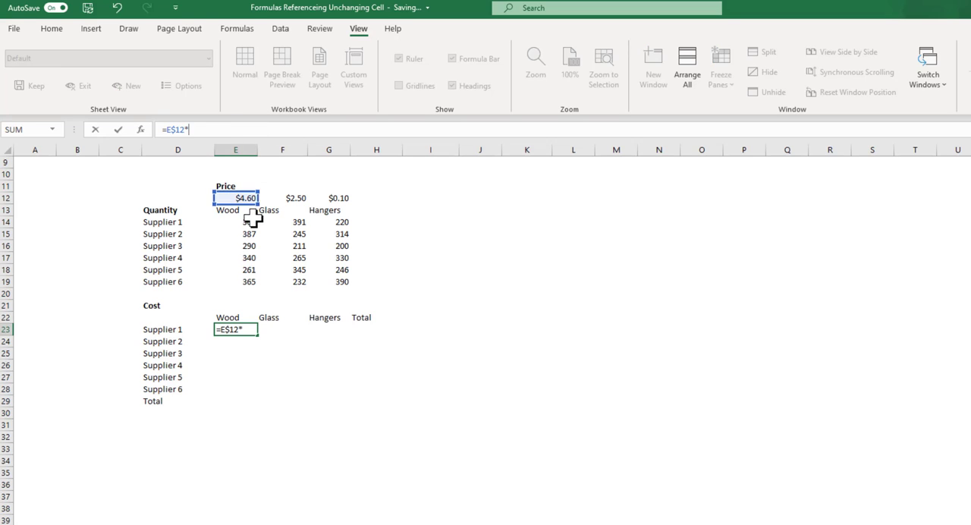
left_click(251, 221)
key("Return")
Step: Fill the E23 formula down and across to G28 for all suppliers and materials
left_click(251, 328)
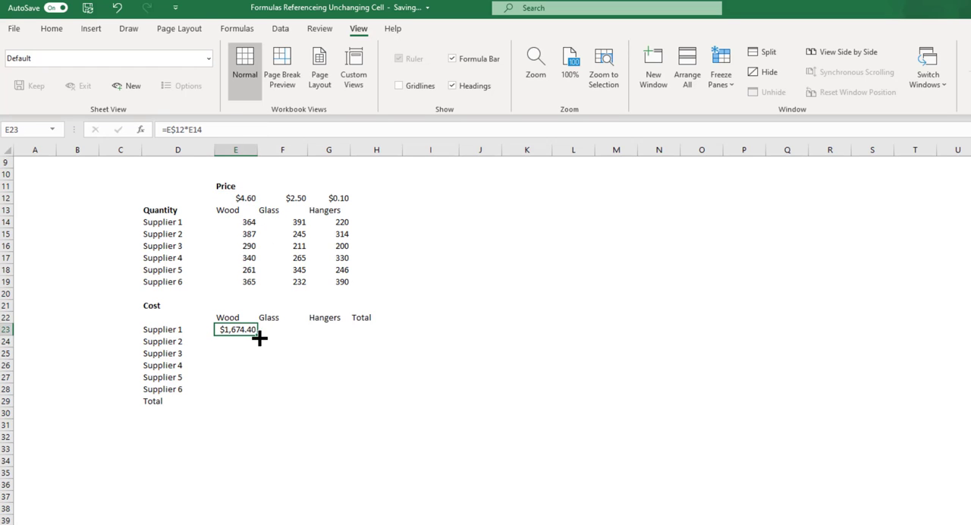
left_click_drag(261, 337, 345, 391)
left_click(367, 330)
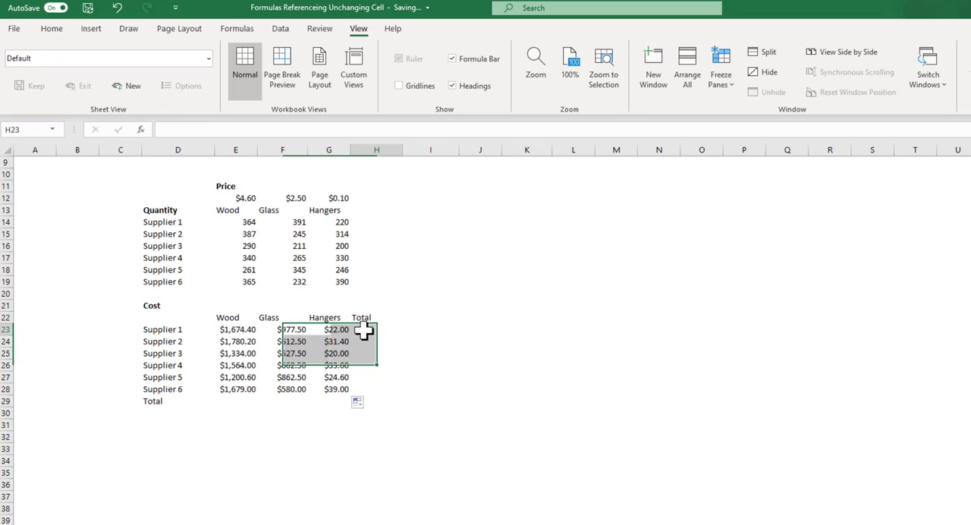
left_click(515, 326)
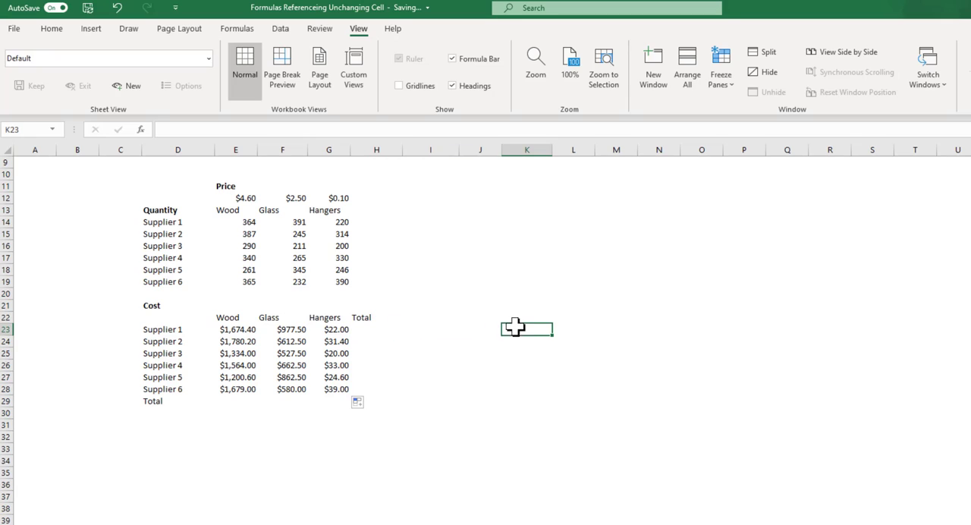